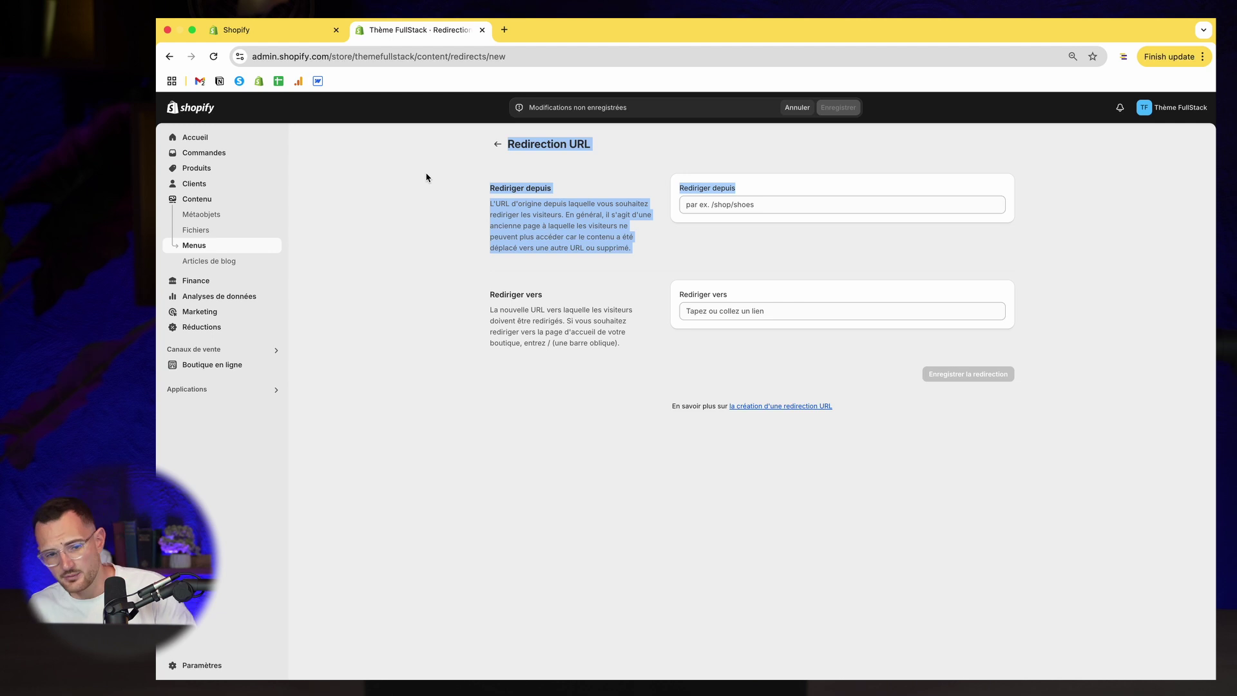
Enter /pages/le-nom-de-la-page as the example path to redirect from, and clear that field again.
click(709, 203)
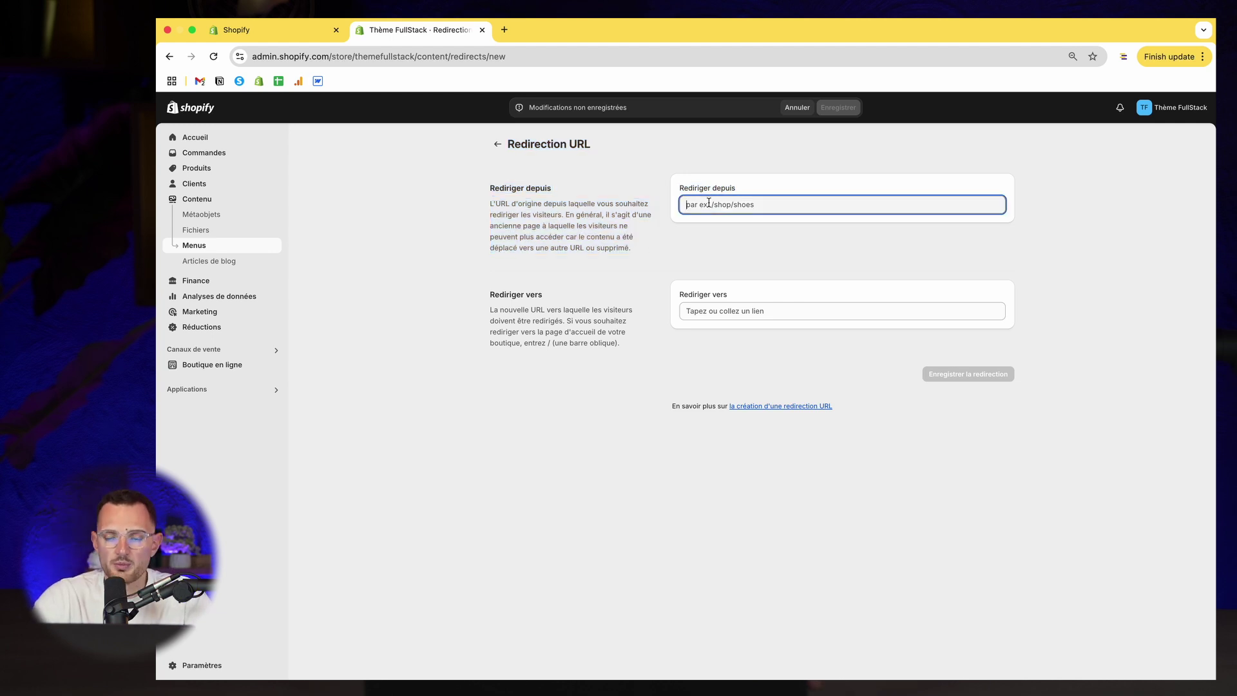
text(/pages/le-nom-de-la-page)
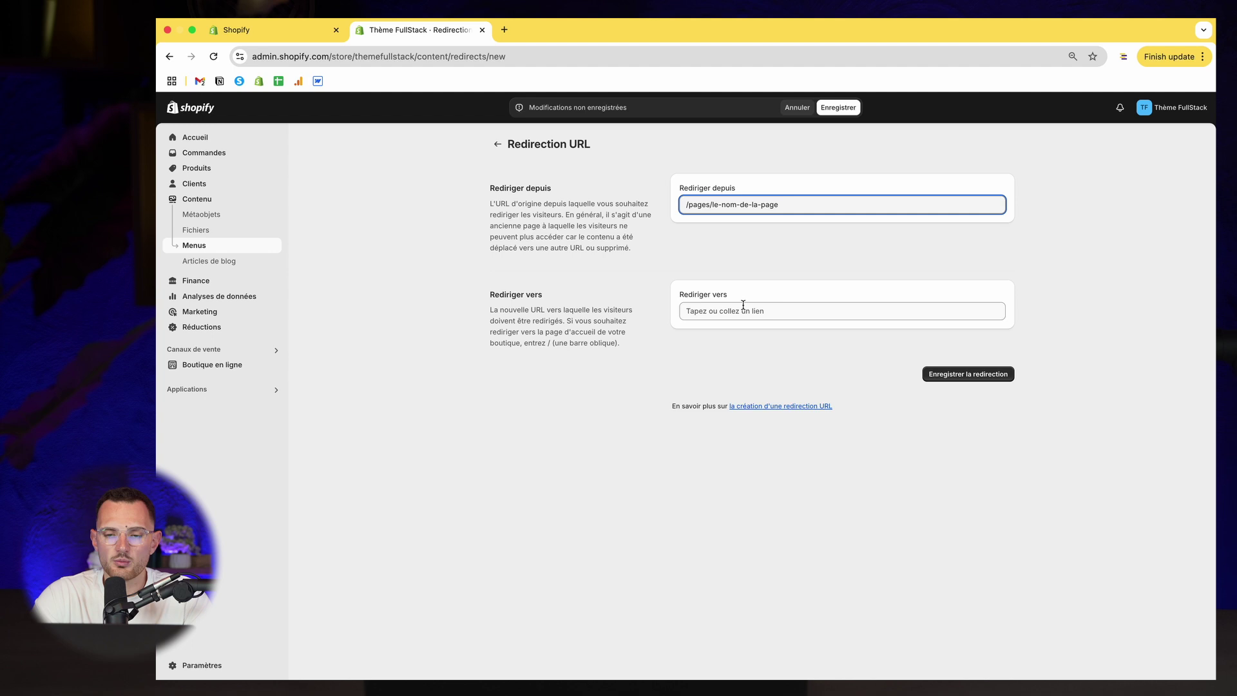
click(743, 307)
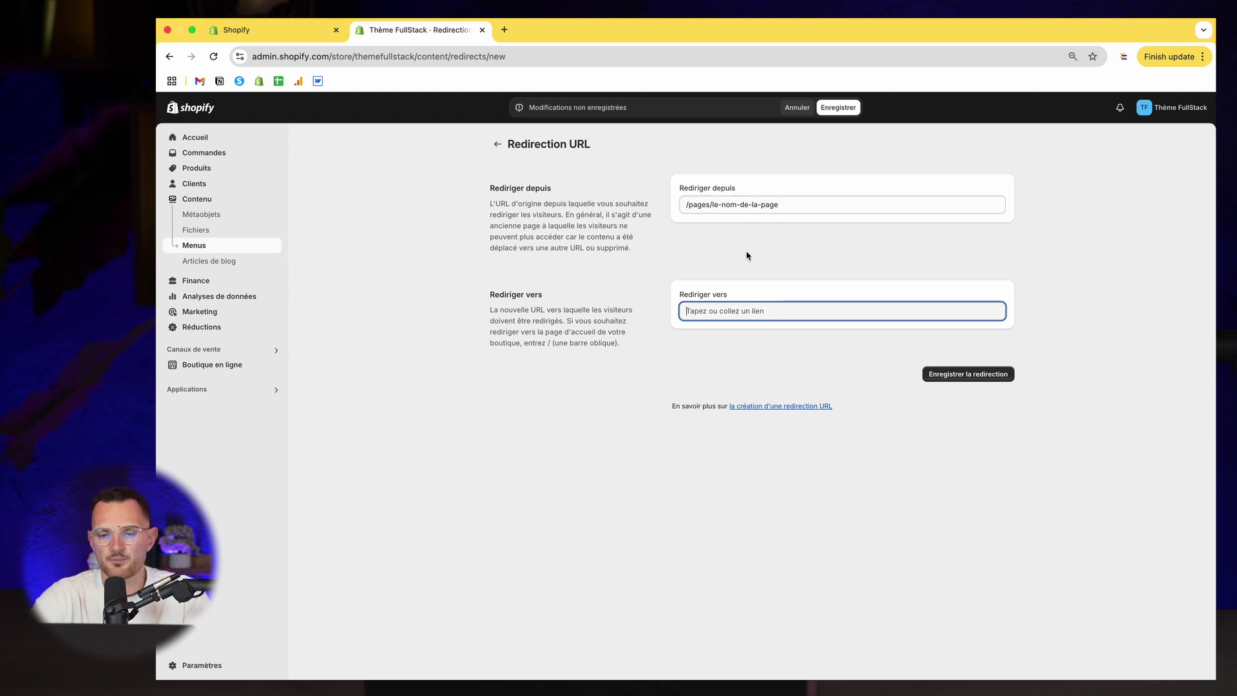
click(793, 199)
key(super+a)
key(BackSpace)
click(413, 167)
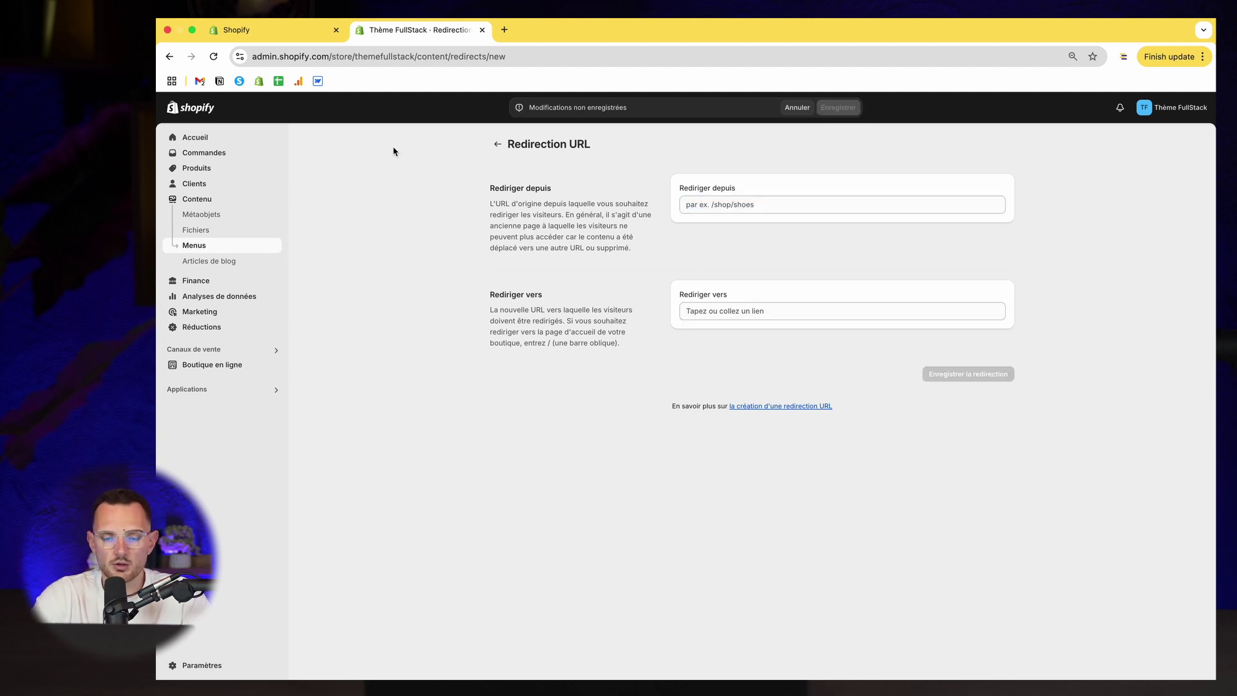
Open the themefullstack.com website in a new browser tab.
key(super+t)
text(theme)
key(Down)
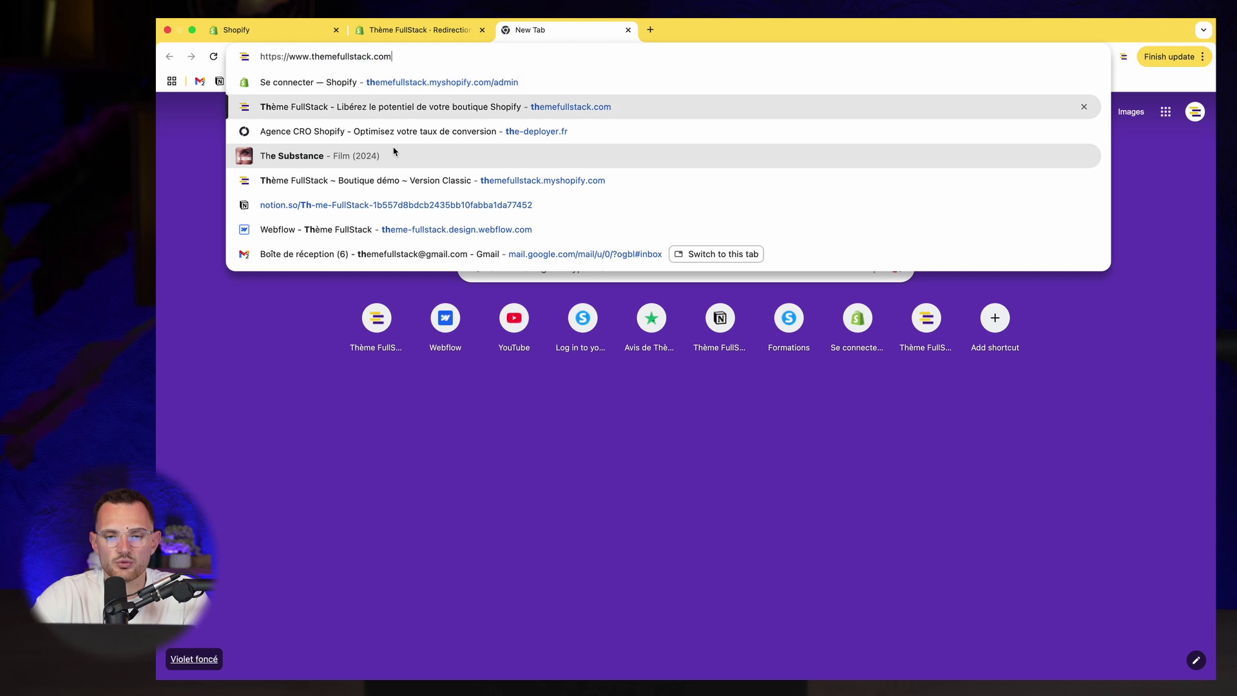
key(Return)
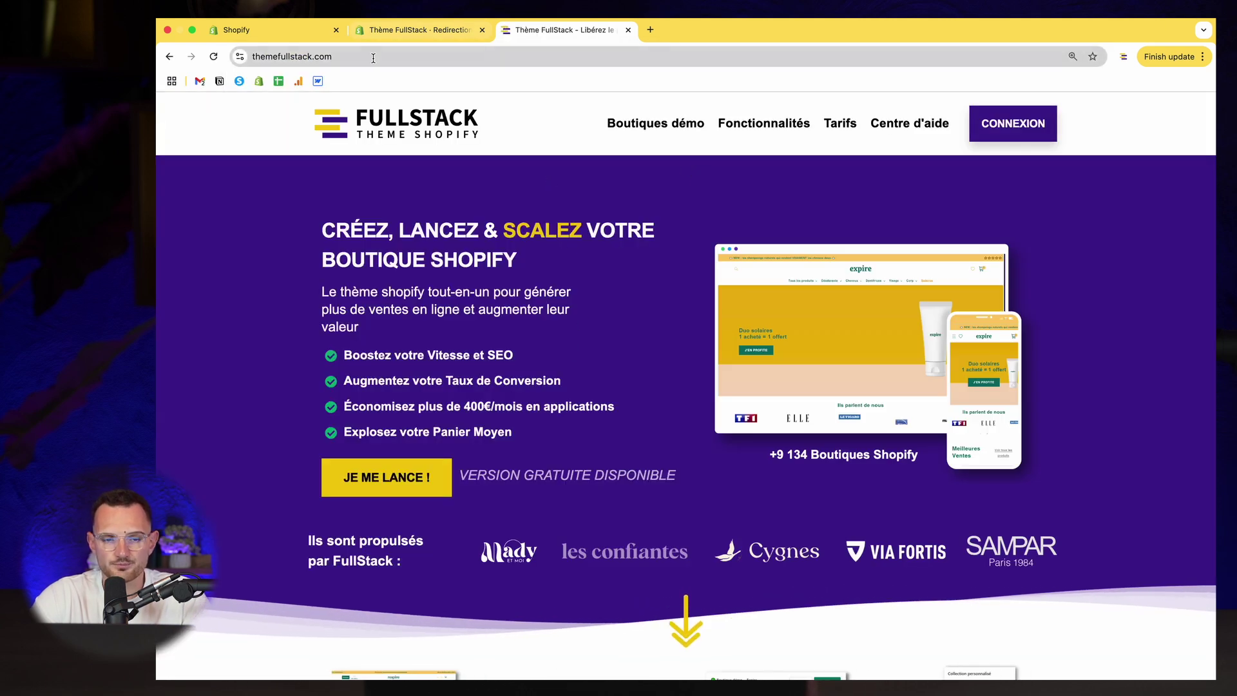
Load the demo storefront at themefullstack.myshopify.com in the same tab.
click(490, 58)
text(the)
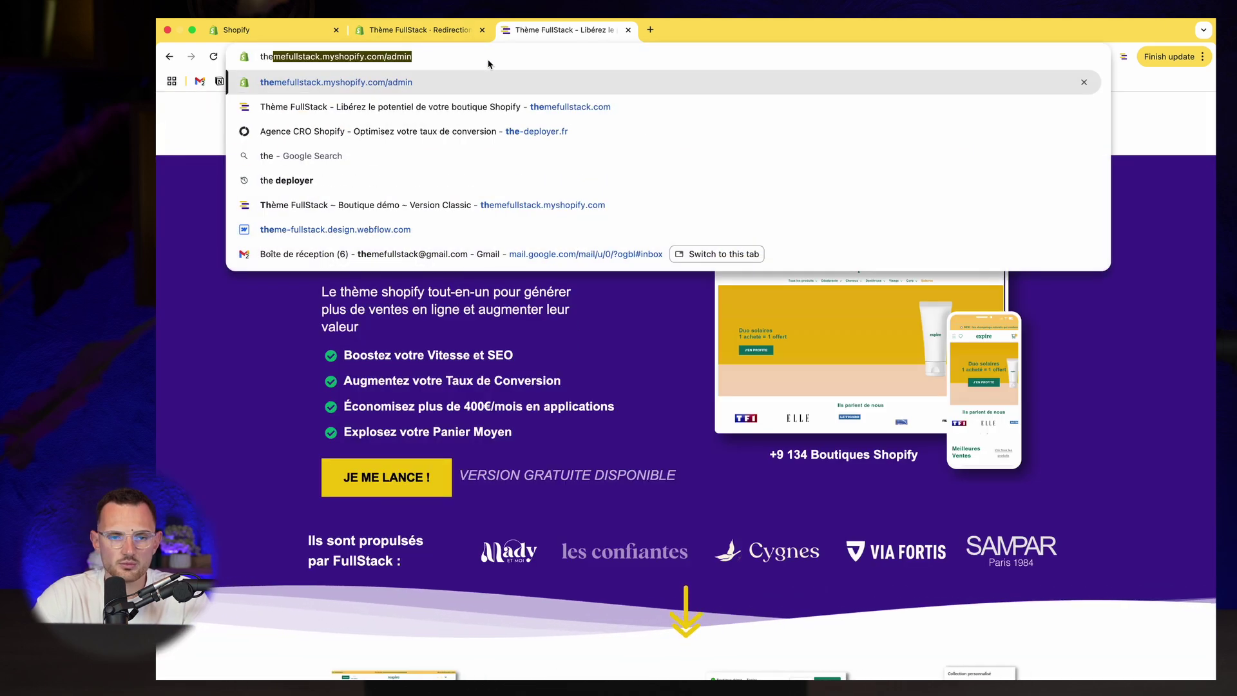
key(Right)
key(Down)
key(Down)
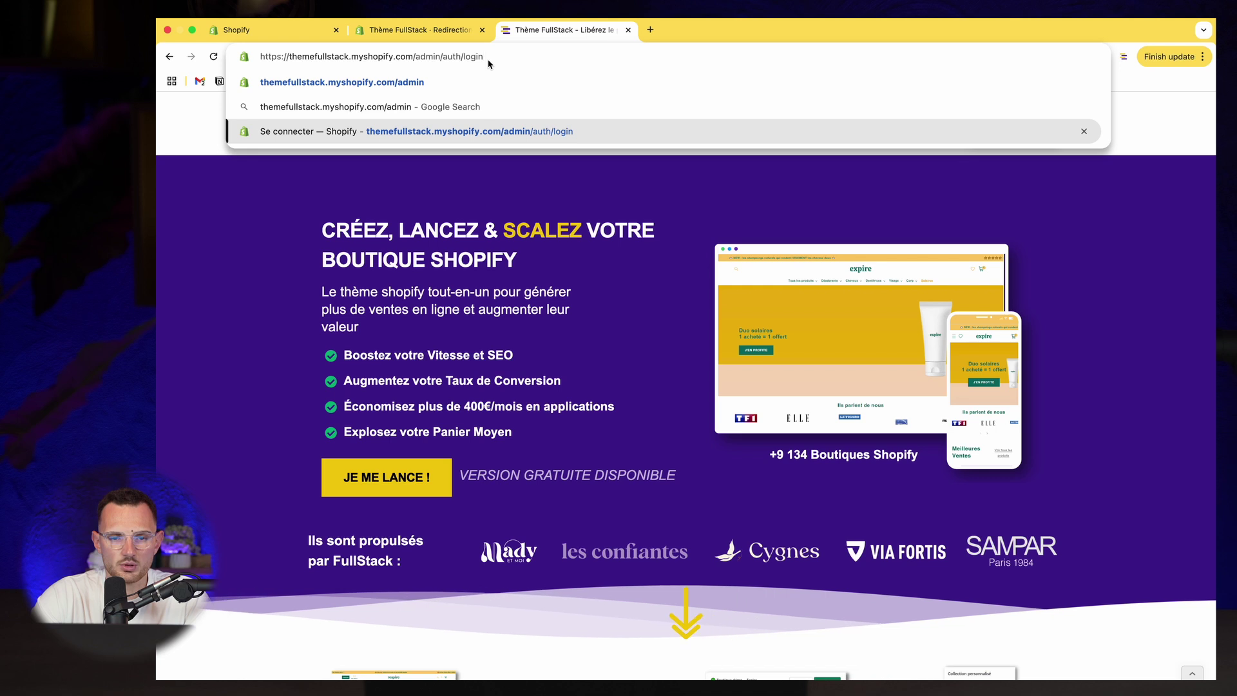
text(com)
key(Return)
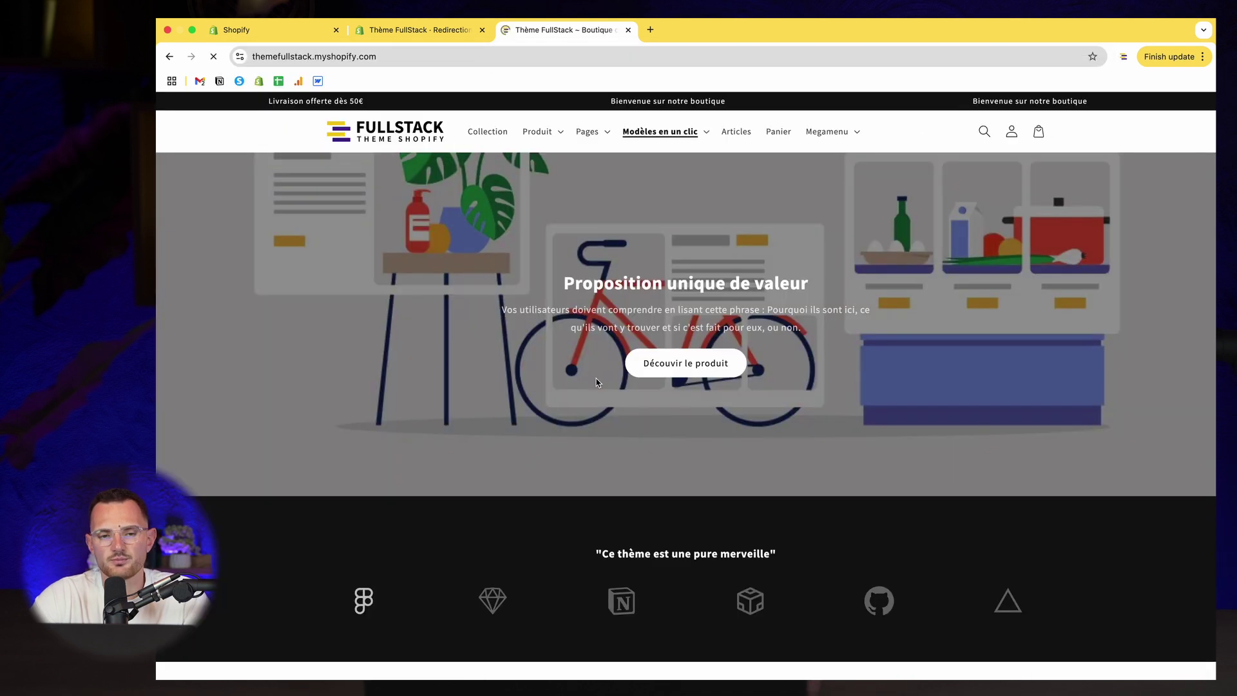
Open the best-selling product "Produit ~ Pastilles de couleurs !", examine its web address, and return to the storefront home page.
scroll(474, 185, down, 10)
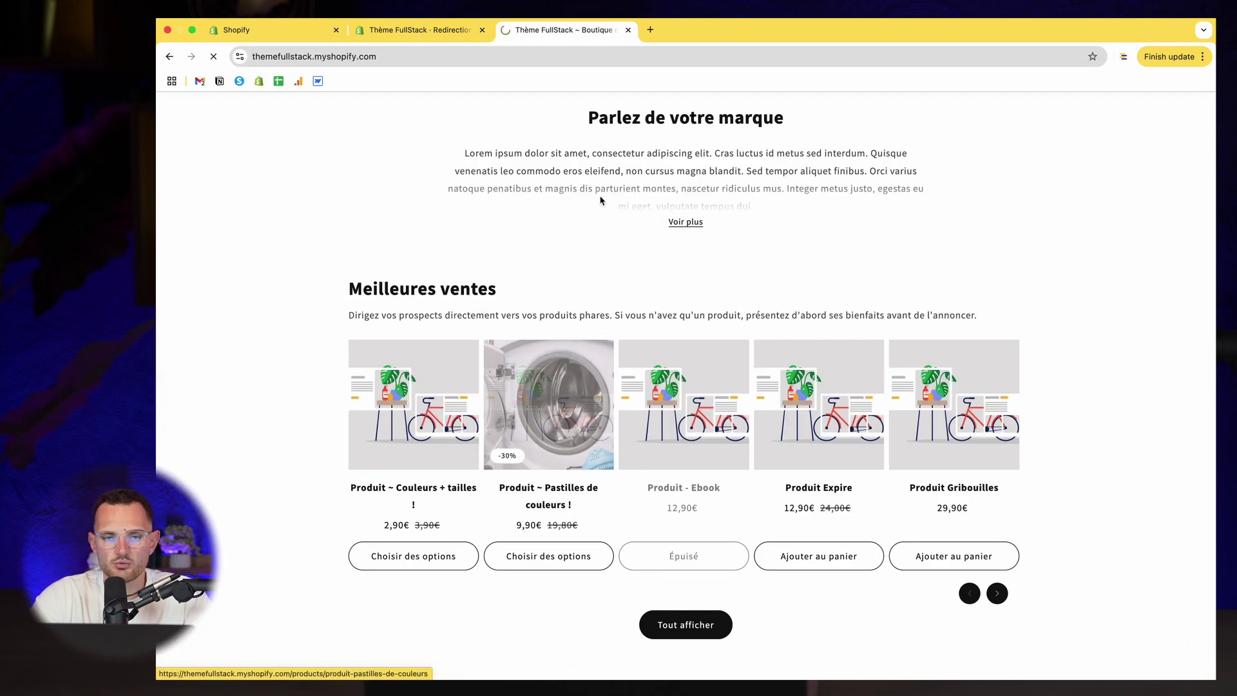
click(549, 413)
click(566, 55)
click(566, 56)
double_click(560, 57)
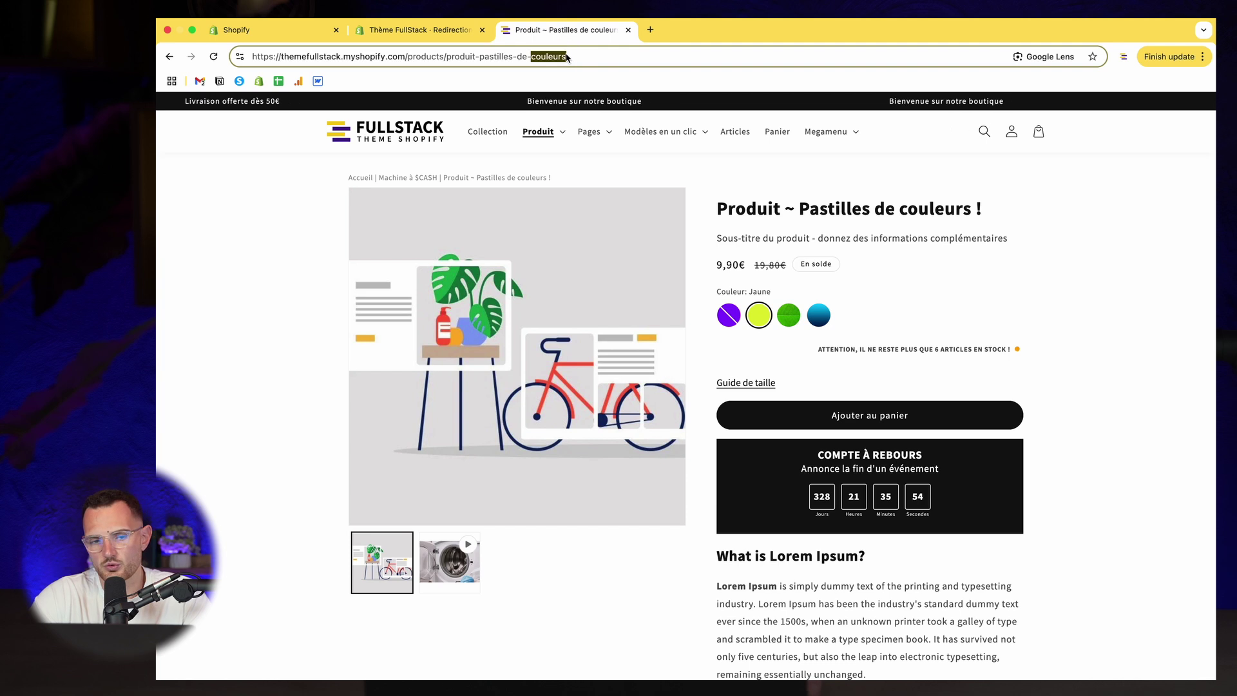
triple_click(580, 58)
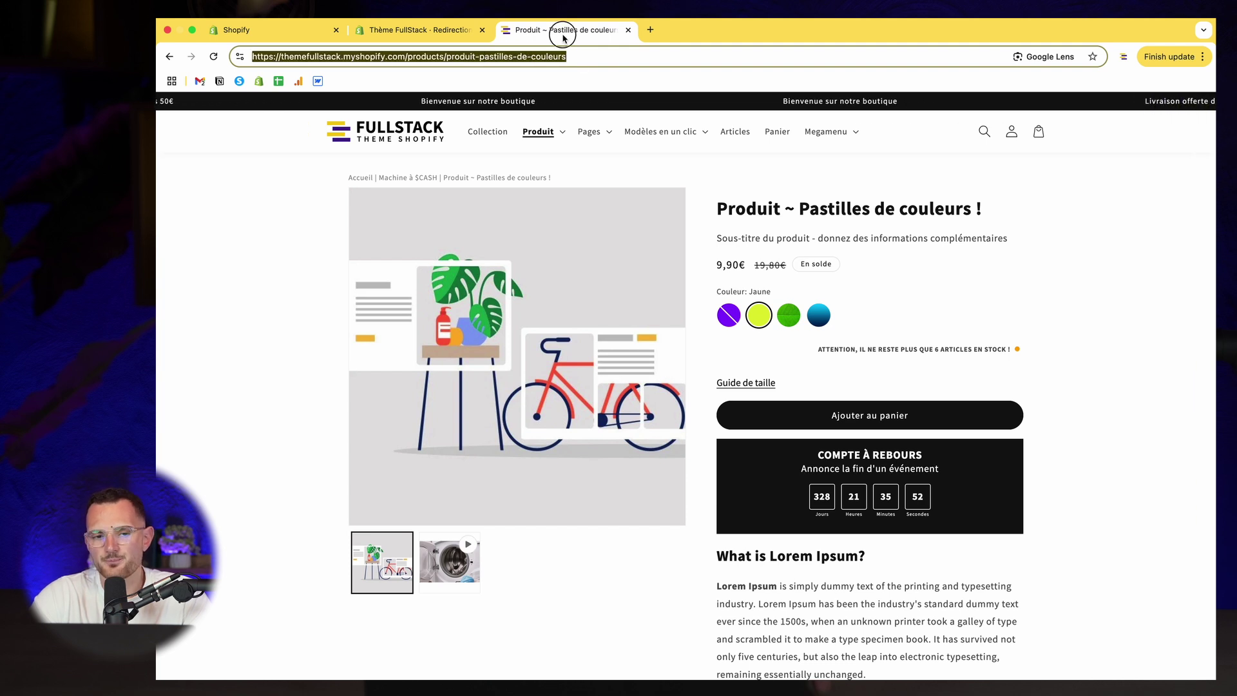
triple_click(560, 54)
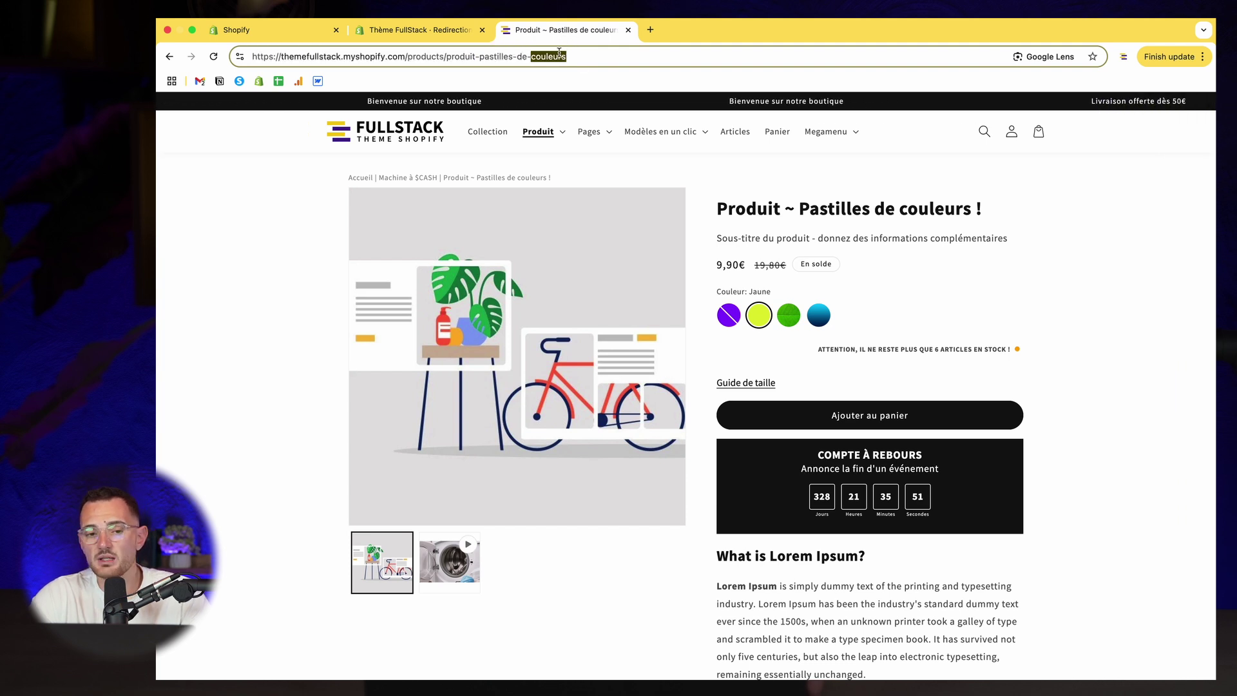
click(561, 132)
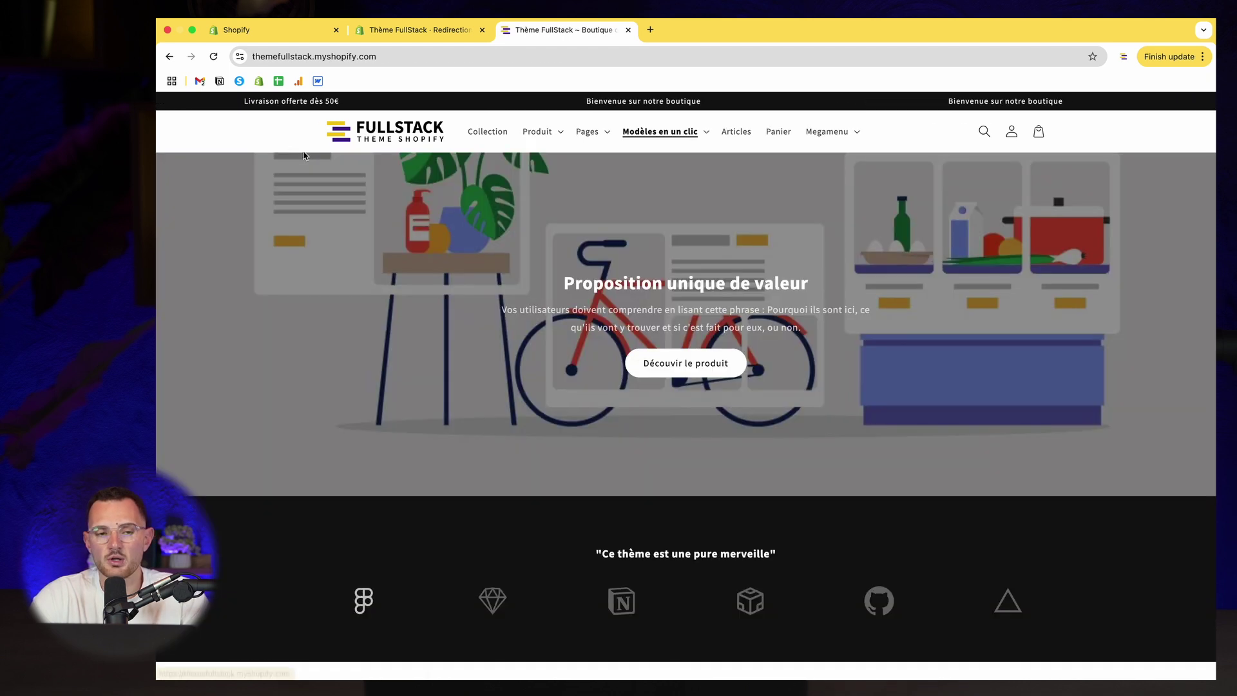
In the Shopify admin, open "Page cygnes" from the online store's pages and expand its search engine listing details.
click(419, 30)
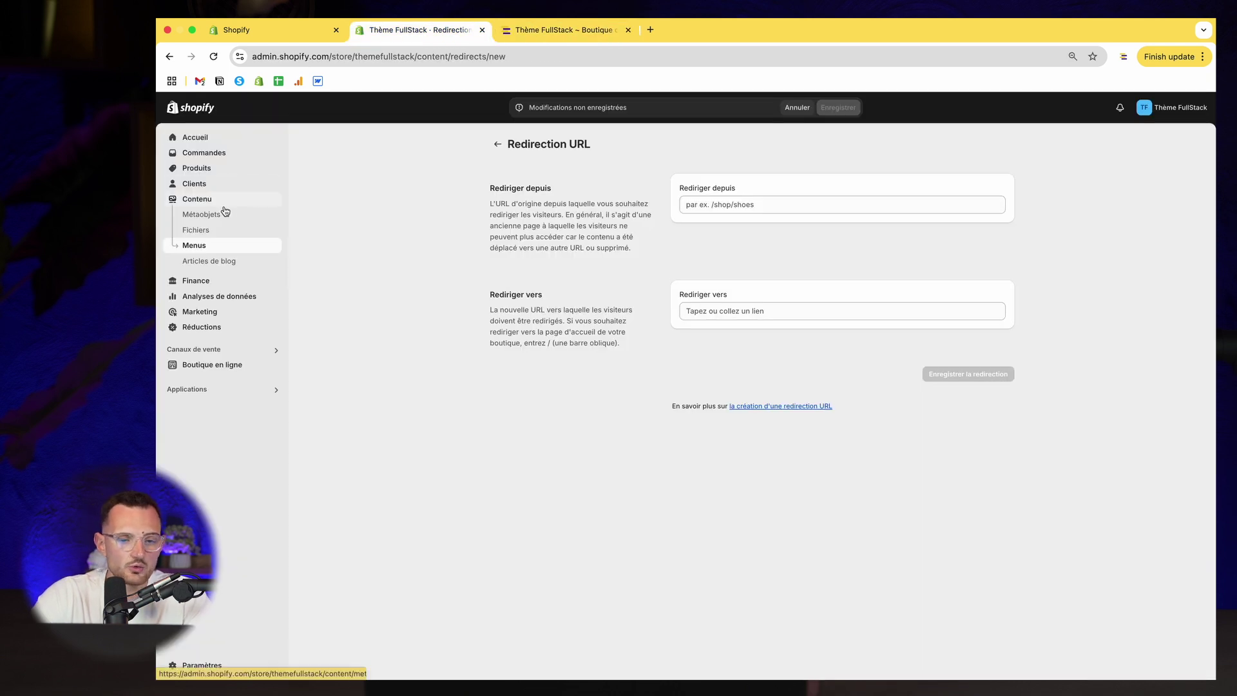
click(219, 365)
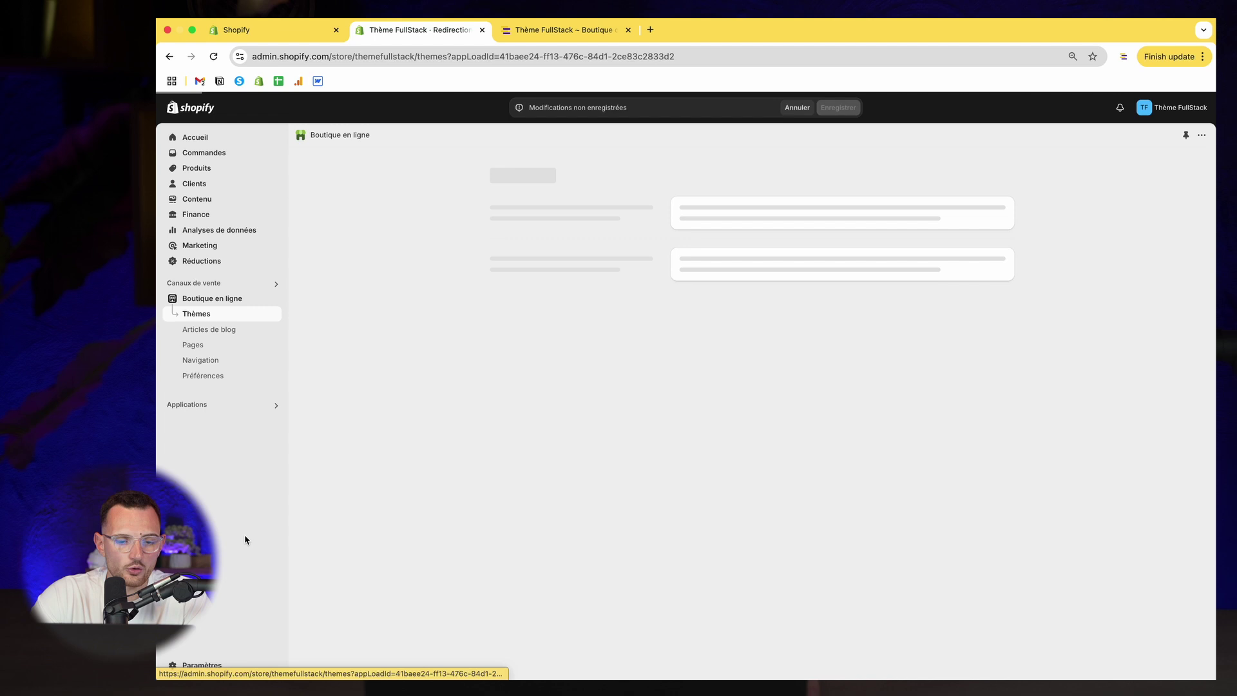
click(219, 346)
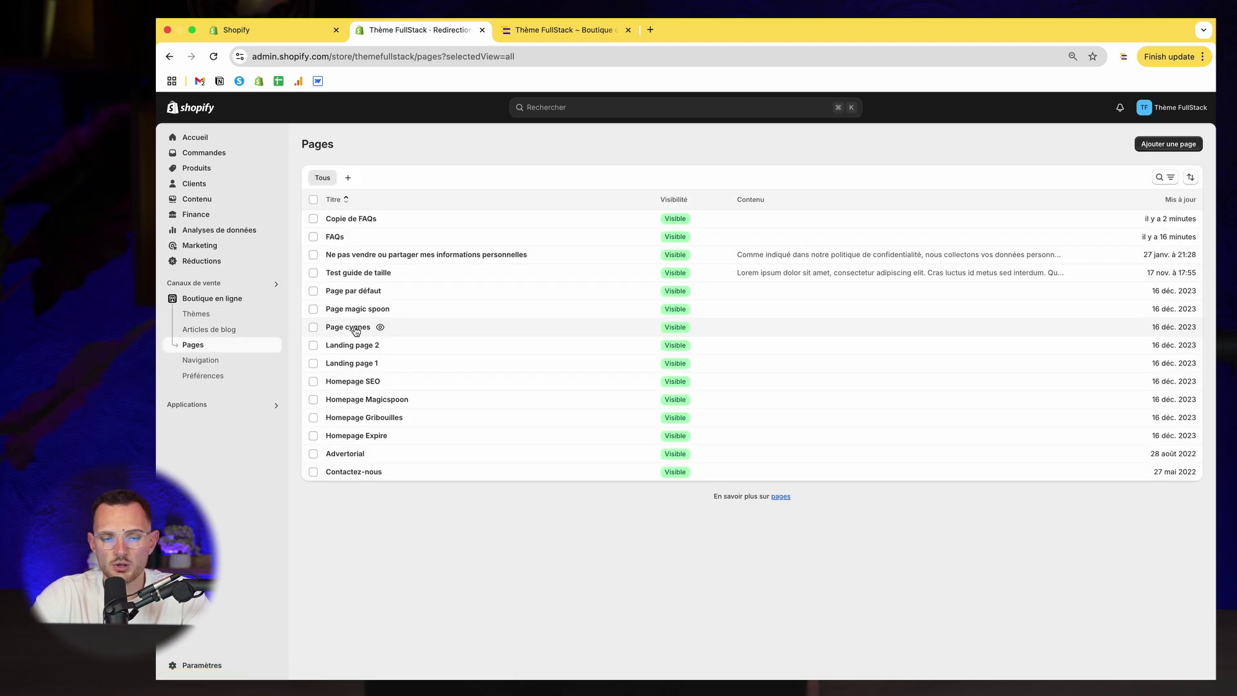
click(354, 328)
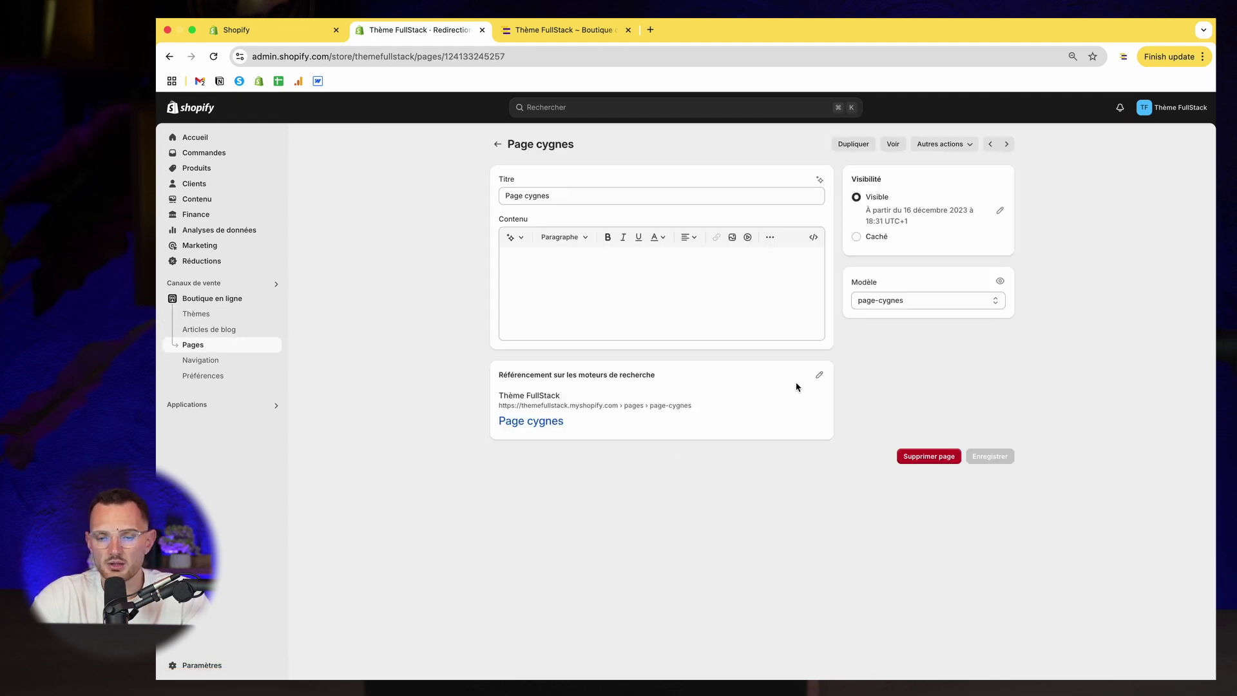
click(819, 375)
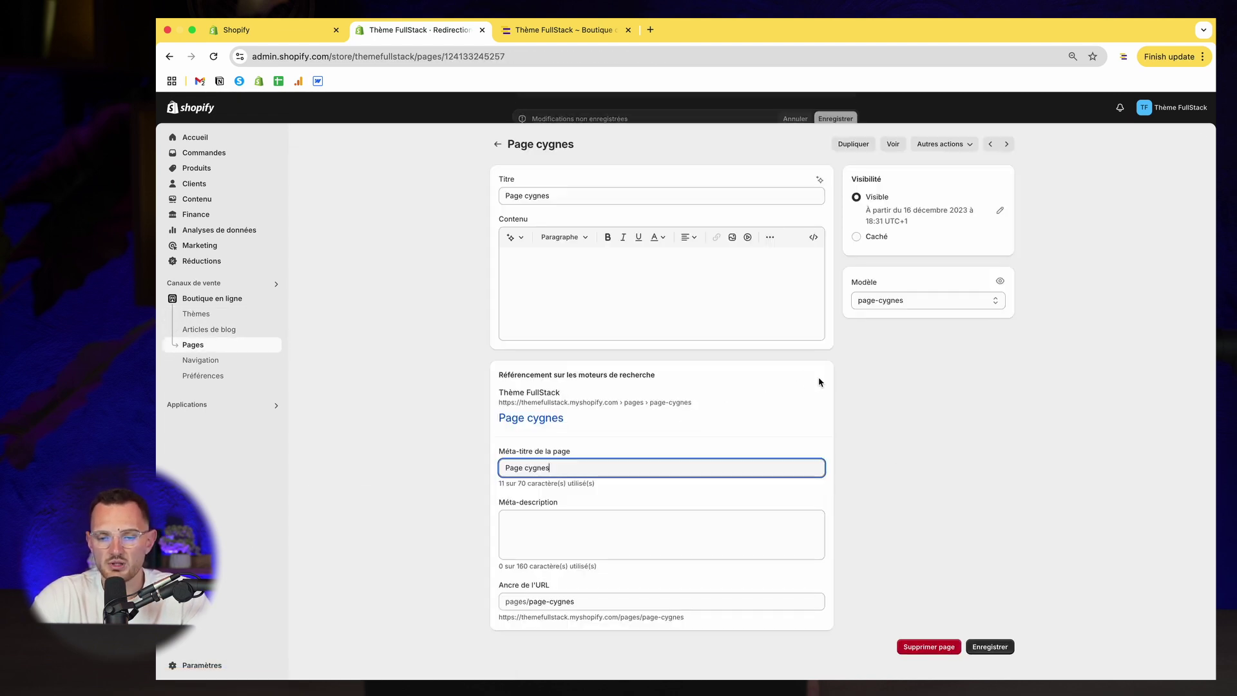
Enlarge the view and highlight the path /pages/page-cygnes in the URL preview of the search engine listing.
click(505, 616)
click(699, 602)
drag(695, 617, 616, 617)
key(super+equal)
key(super+equal)
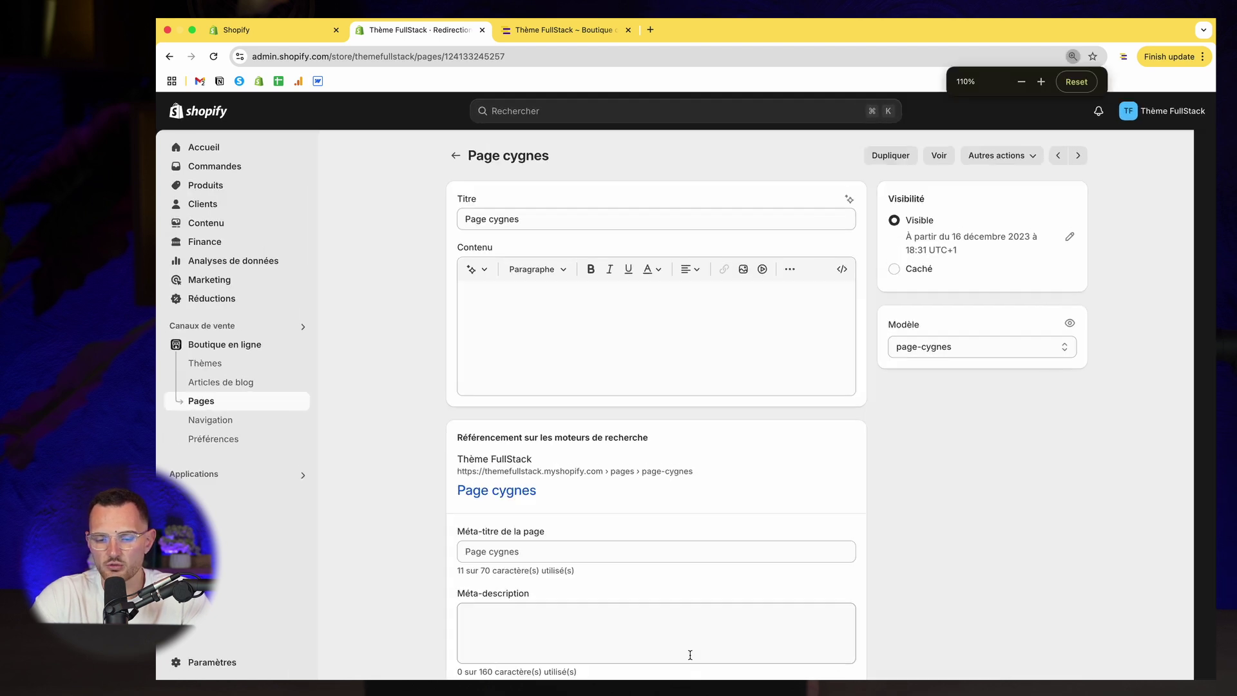
click(608, 615)
drag(592, 613, 698, 618)
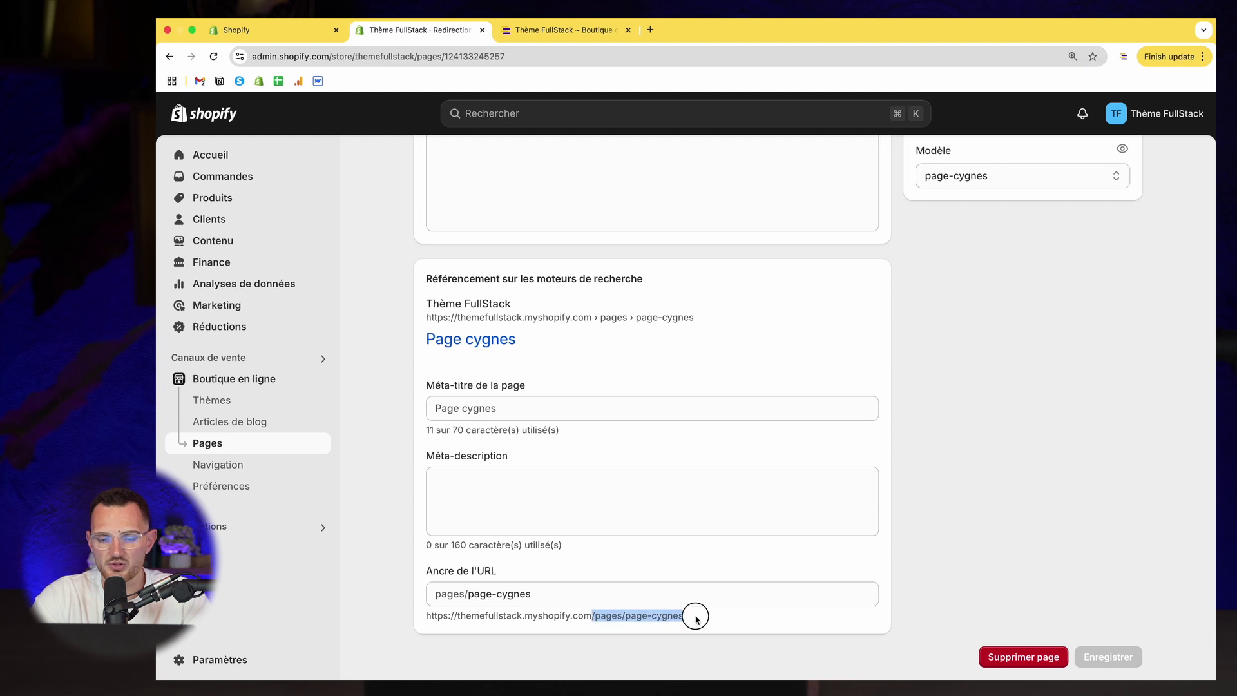
click(697, 618)
Open the product "Produit ~ Pack de produits style 2" and expand its search engine listing details.
click(227, 199)
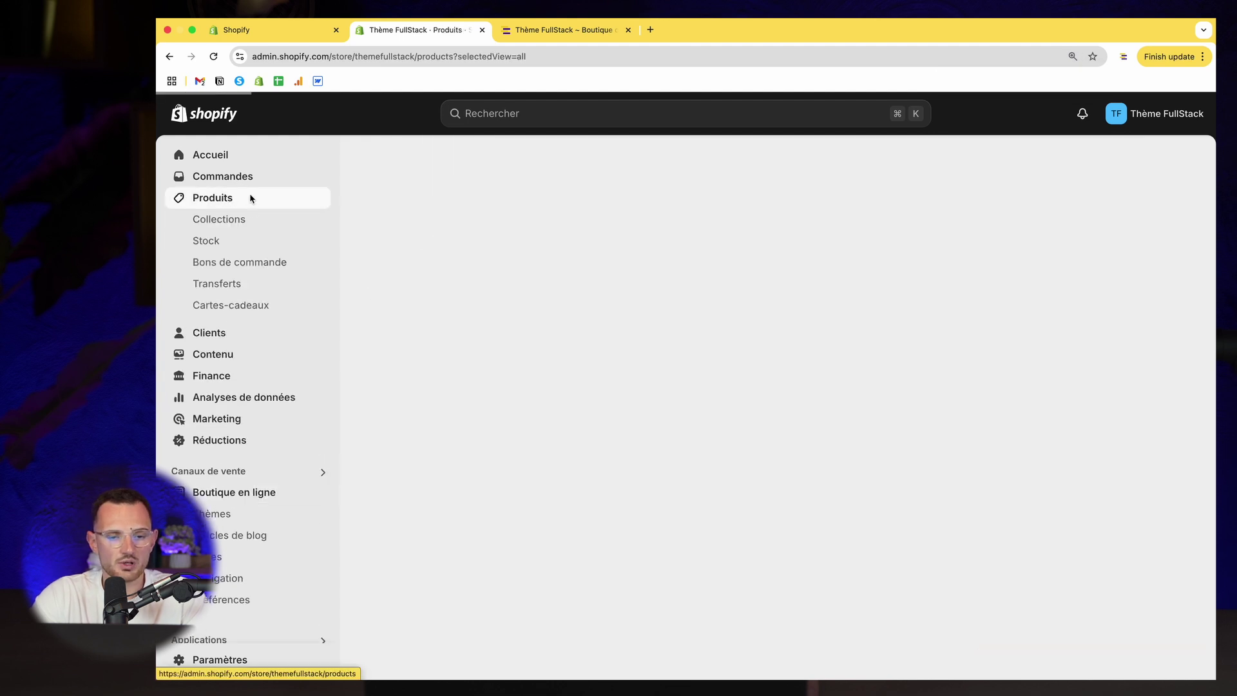
scroll(531, 379, down, 5)
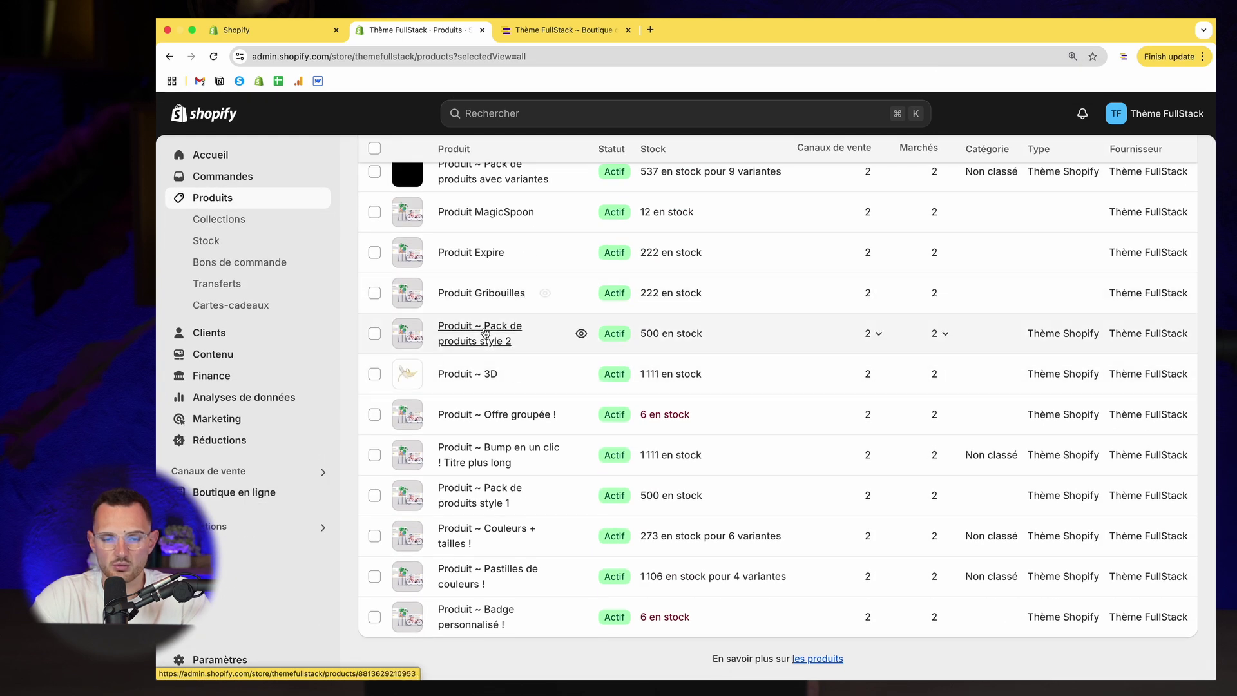
click(580, 332)
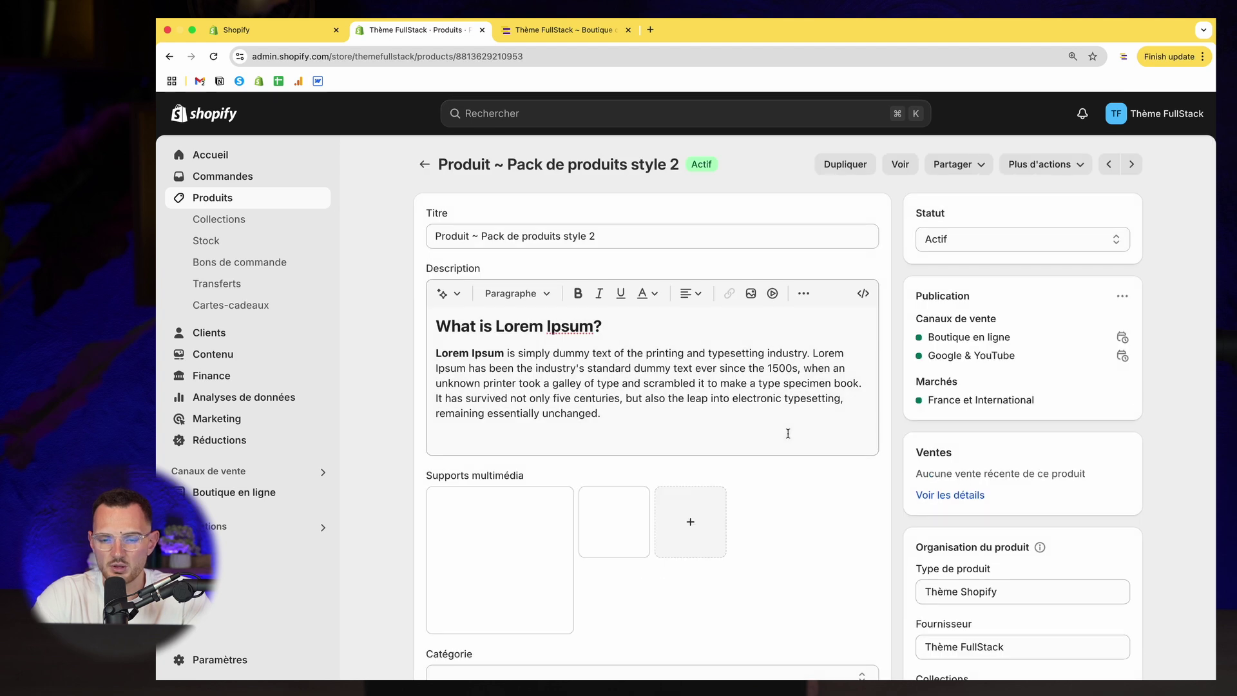
key(super+minus)
scroll(760, 470, down, 15)
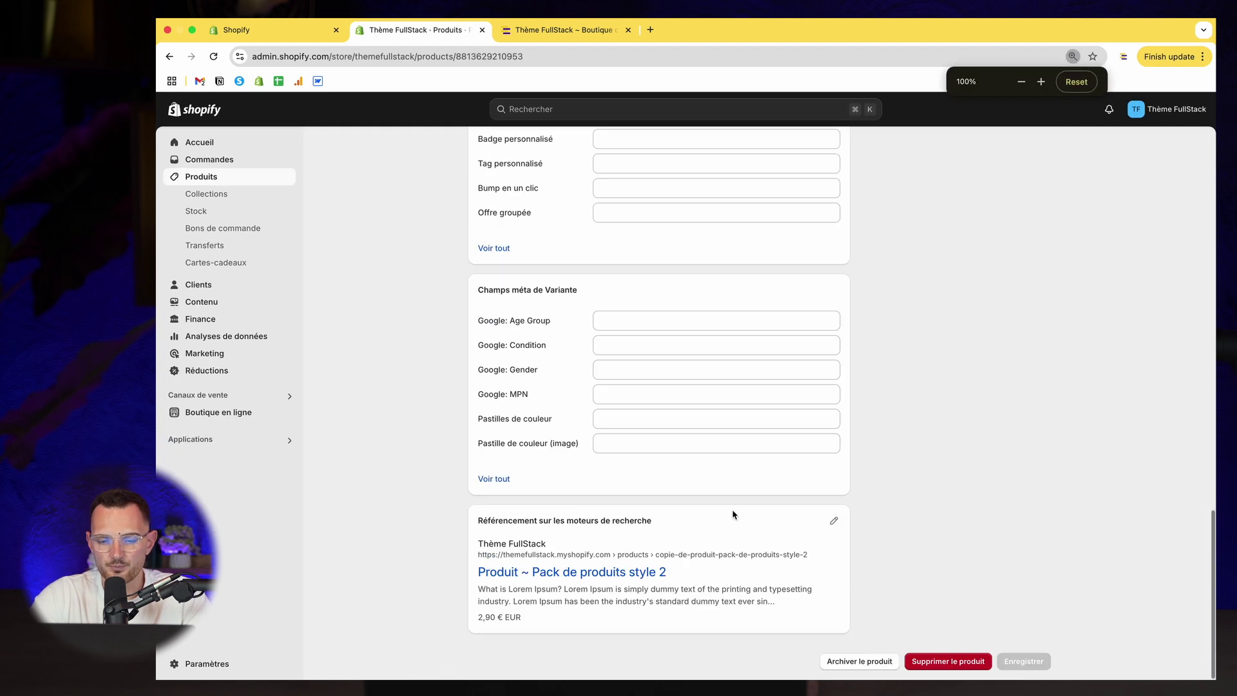
click(834, 521)
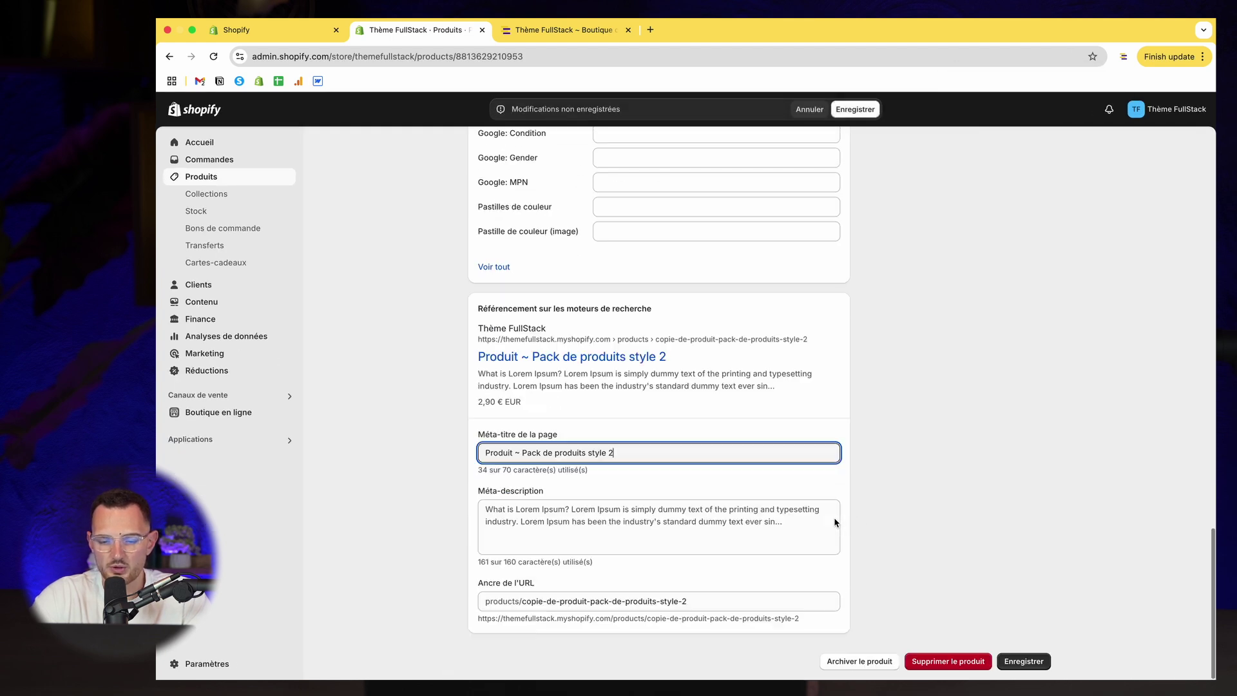
Highlight the path /products/copie-de-produit-pack-de-produits-style-2, and then the whole product address, in the URL preview.
click(612, 619)
drag(613, 617, 817, 625)
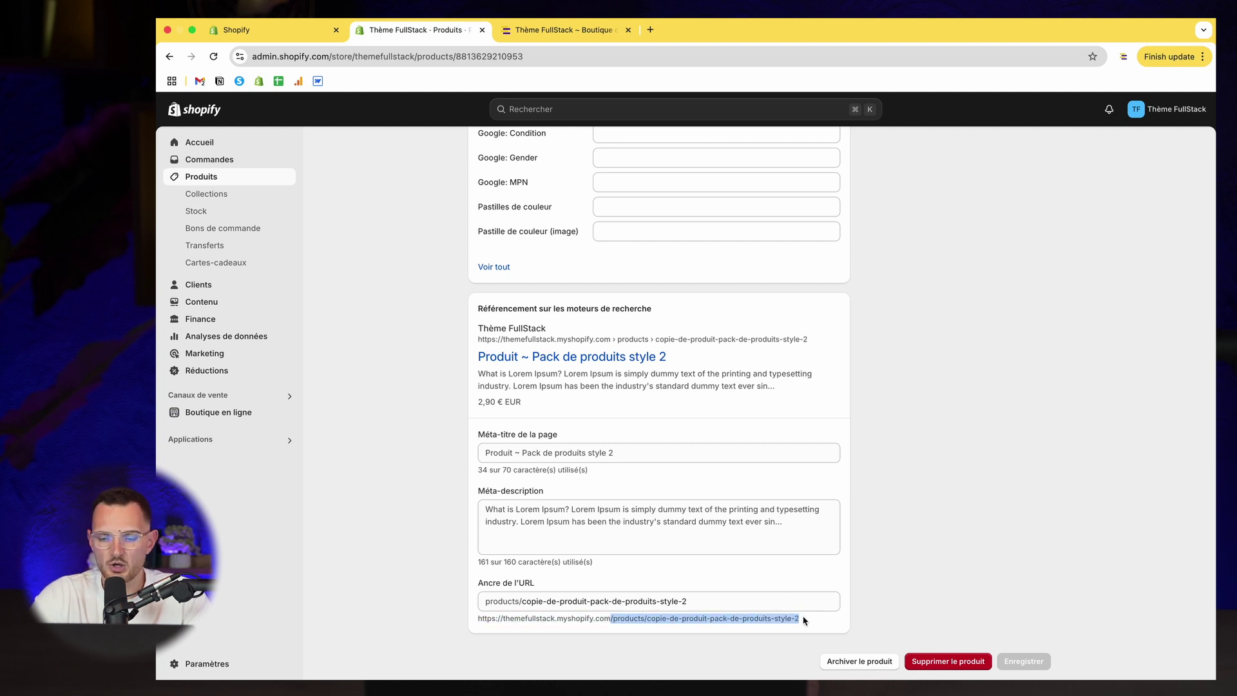
triple_click(721, 619)
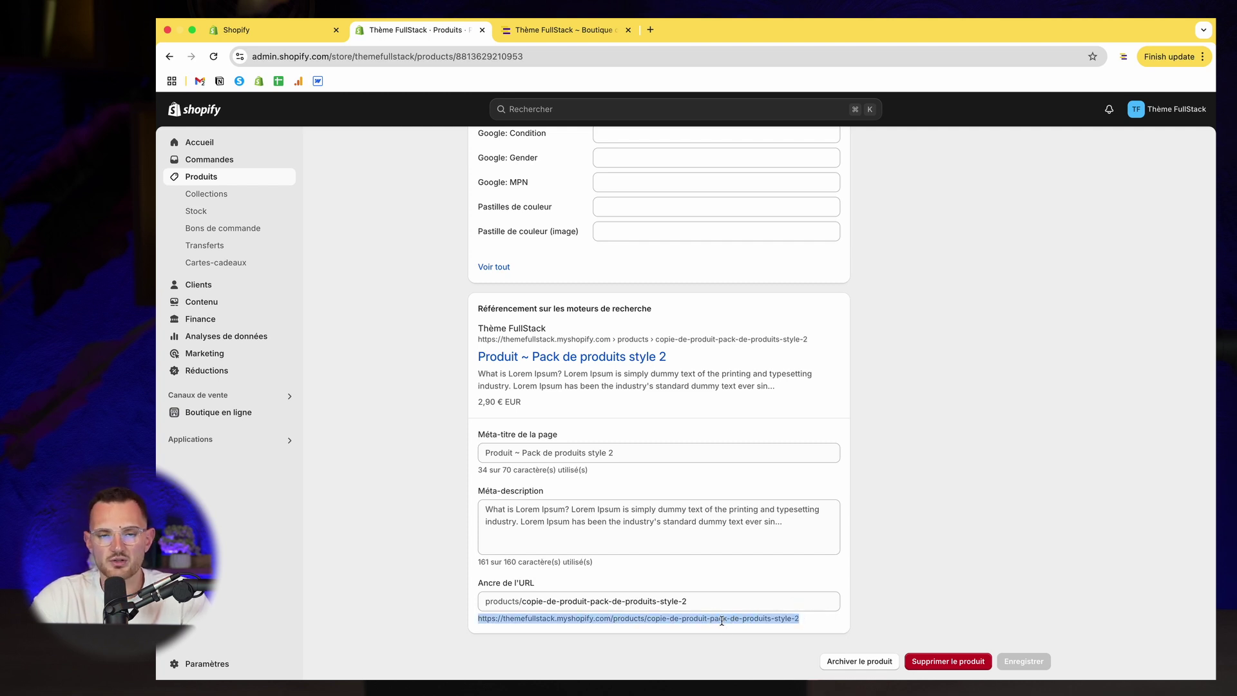
key(ctrl+Tab)
key(ctrl+shift+Tab)
key(ctrl+shift+Tab)
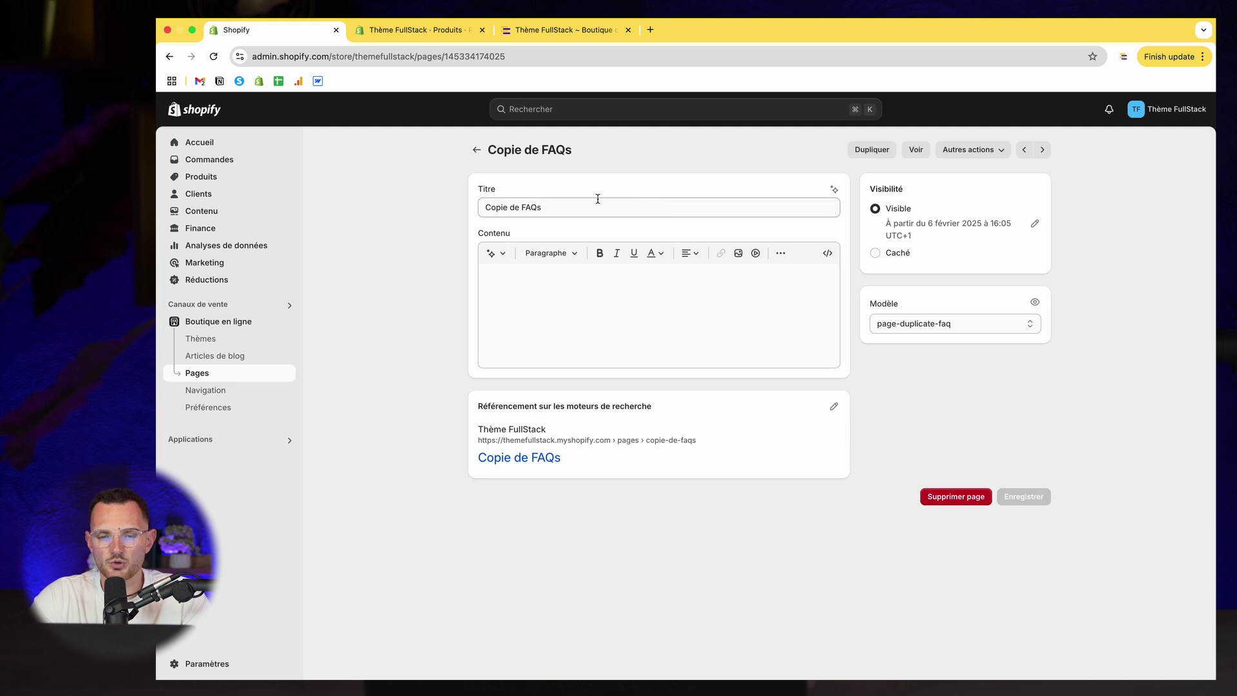
key(ctrl+Tab)
click(440, 182)
scroll(440, 183, up, 20)
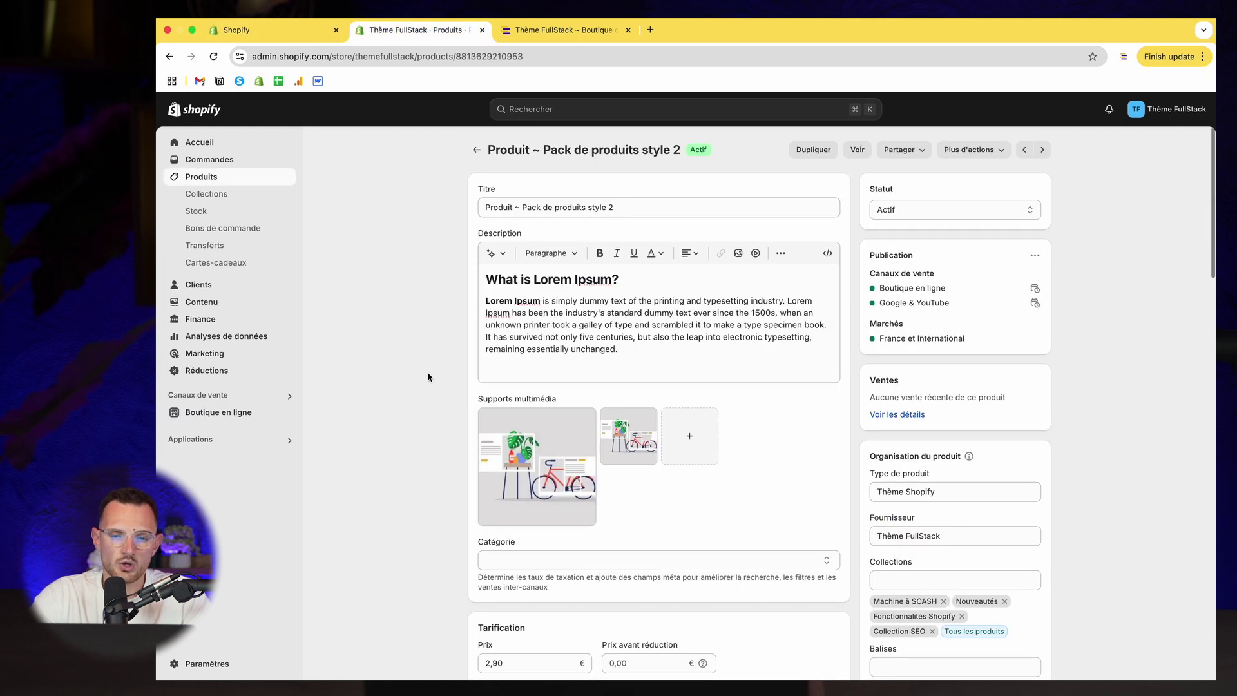
scroll(496, 211, down, 6)
scroll(495, 211, down, 15)
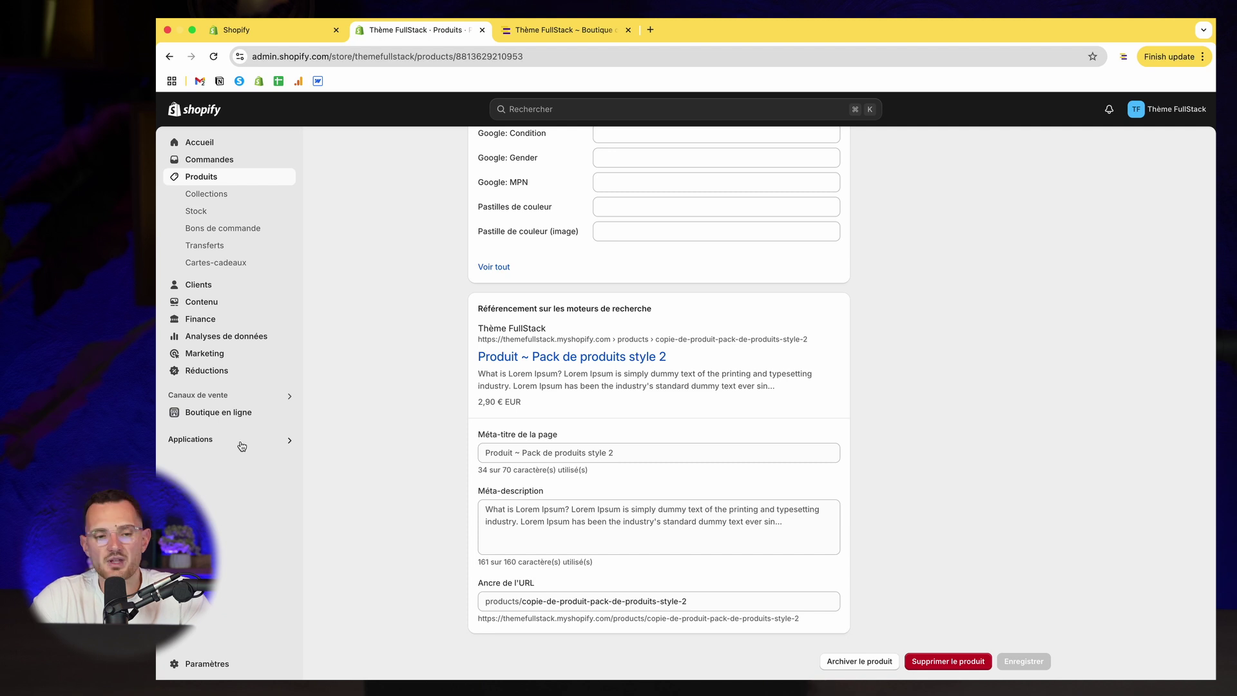
Open "Copie de FAQs" from the online store's pages and expand its search engine listing details to show the URL handle.
click(221, 414)
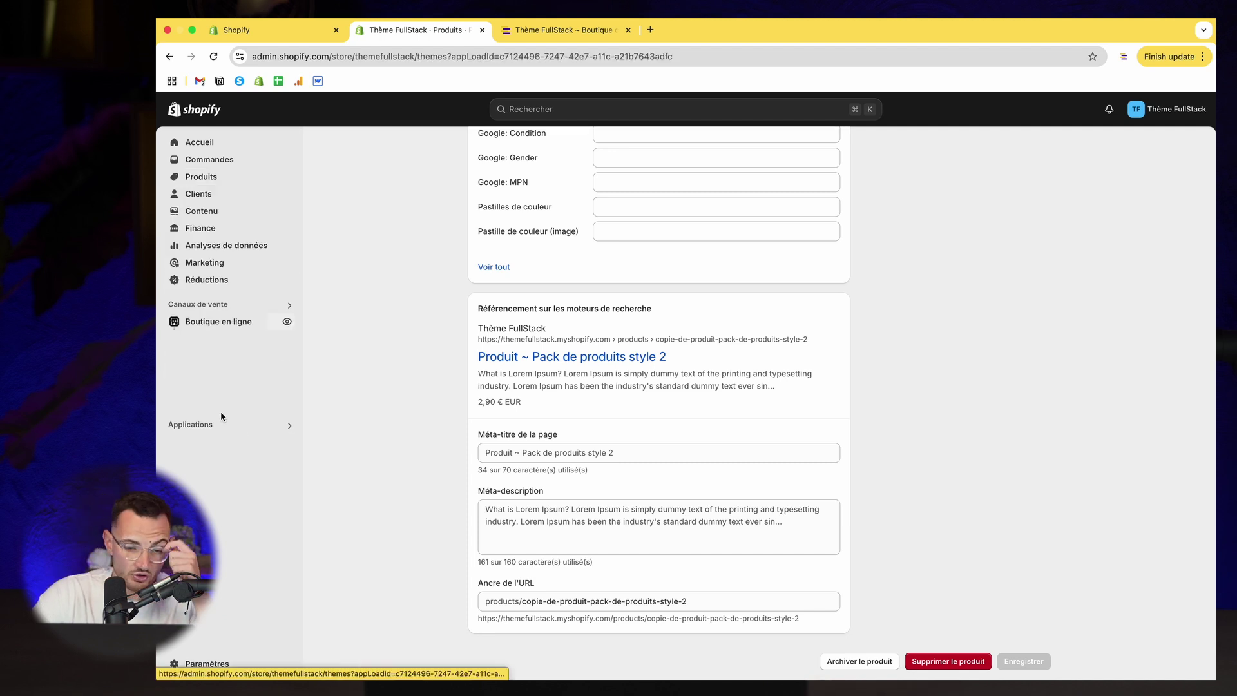
click(214, 374)
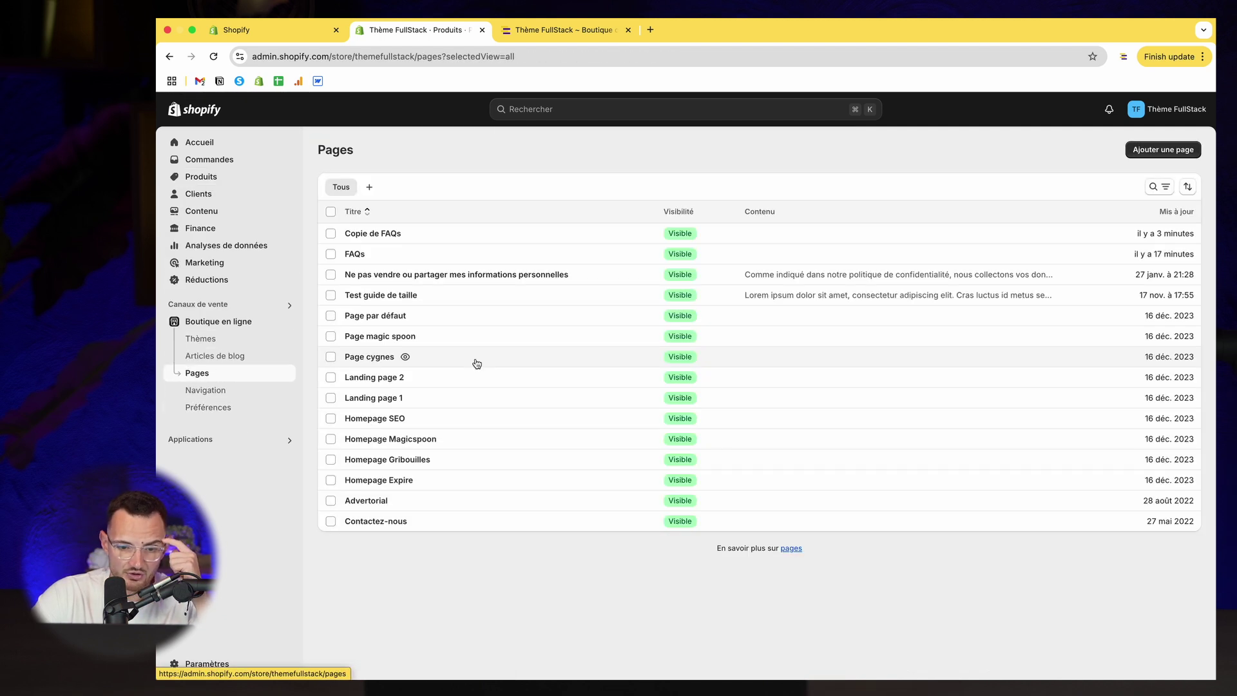
click(387, 236)
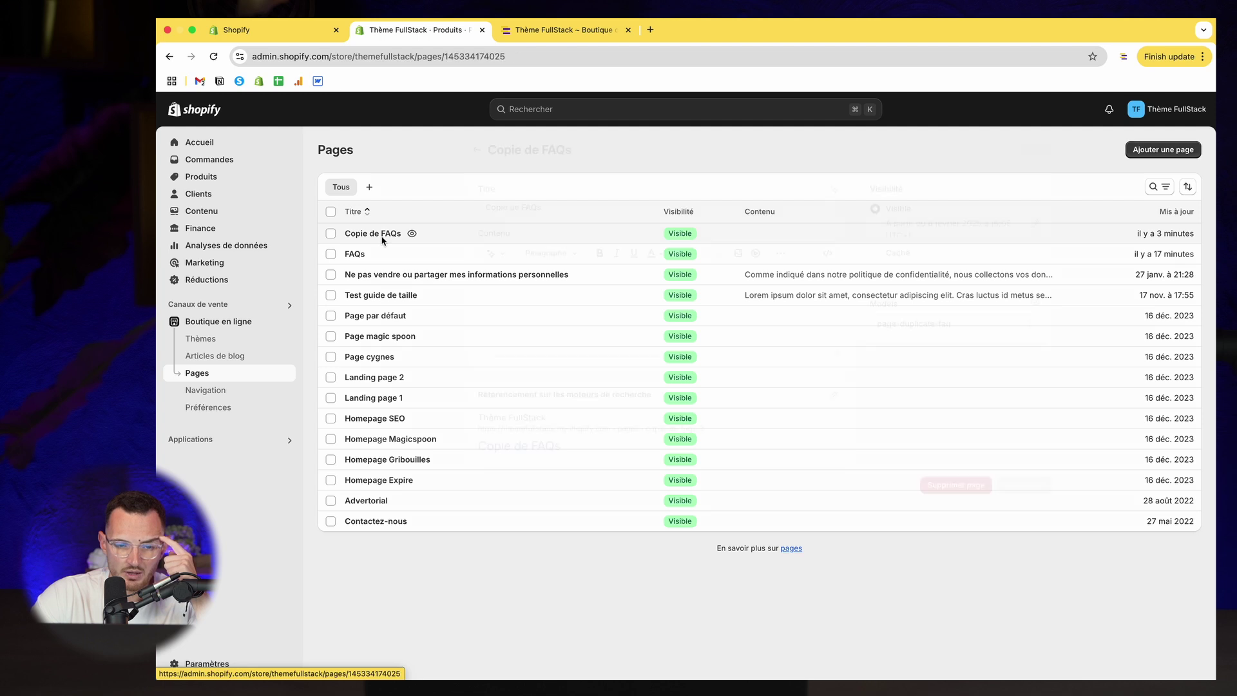
click(834, 406)
scroll(740, 572, down, 2)
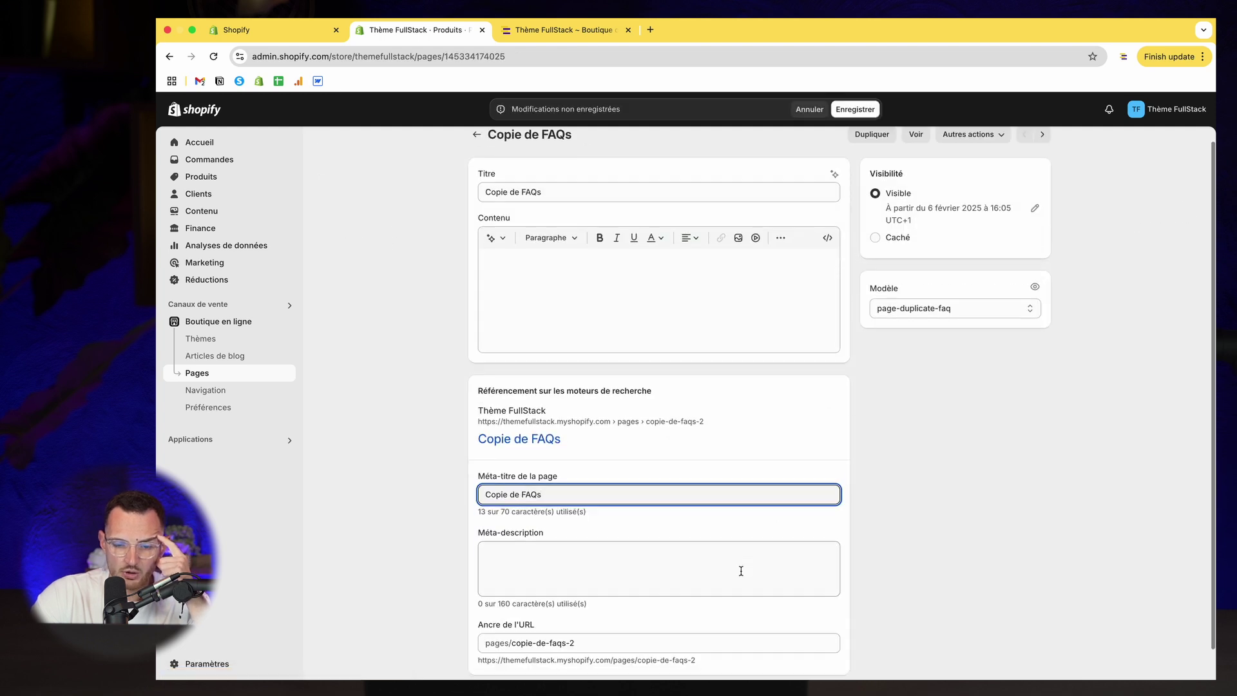
Set the URL handle of the "Copie de FAQs" page to copie-de-faq.
click(731, 612)
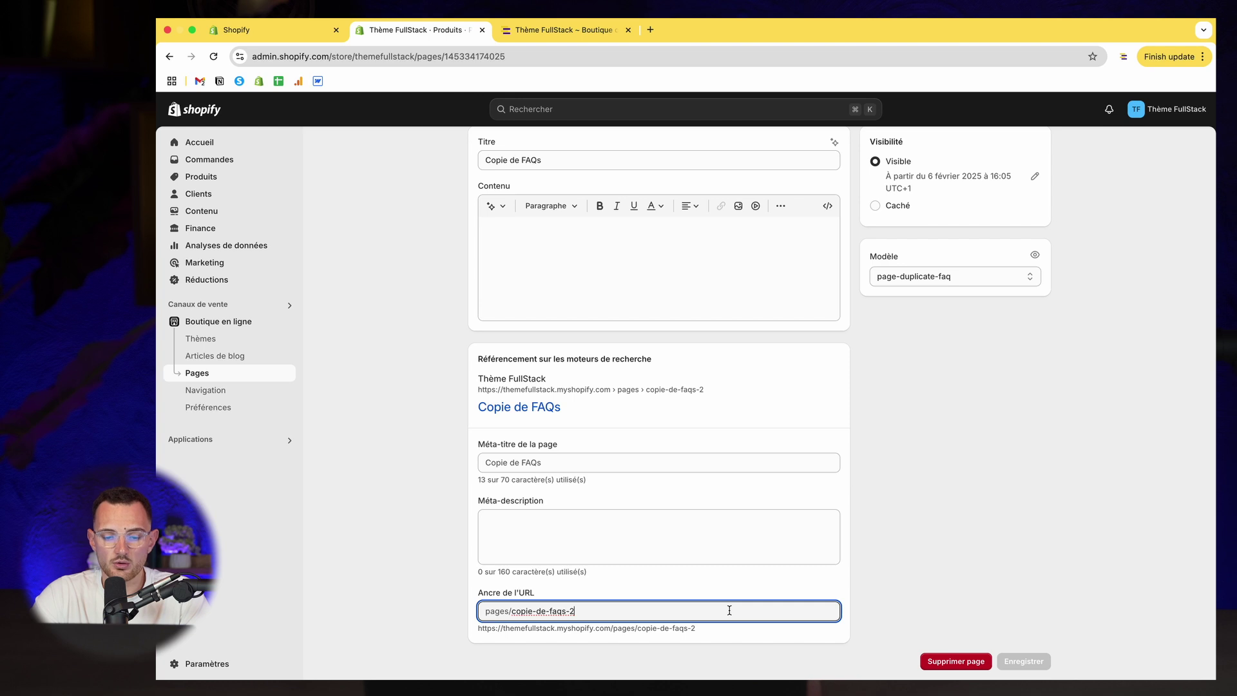
key(BackSpace)
key(BackSpace)
key(BackSpace)
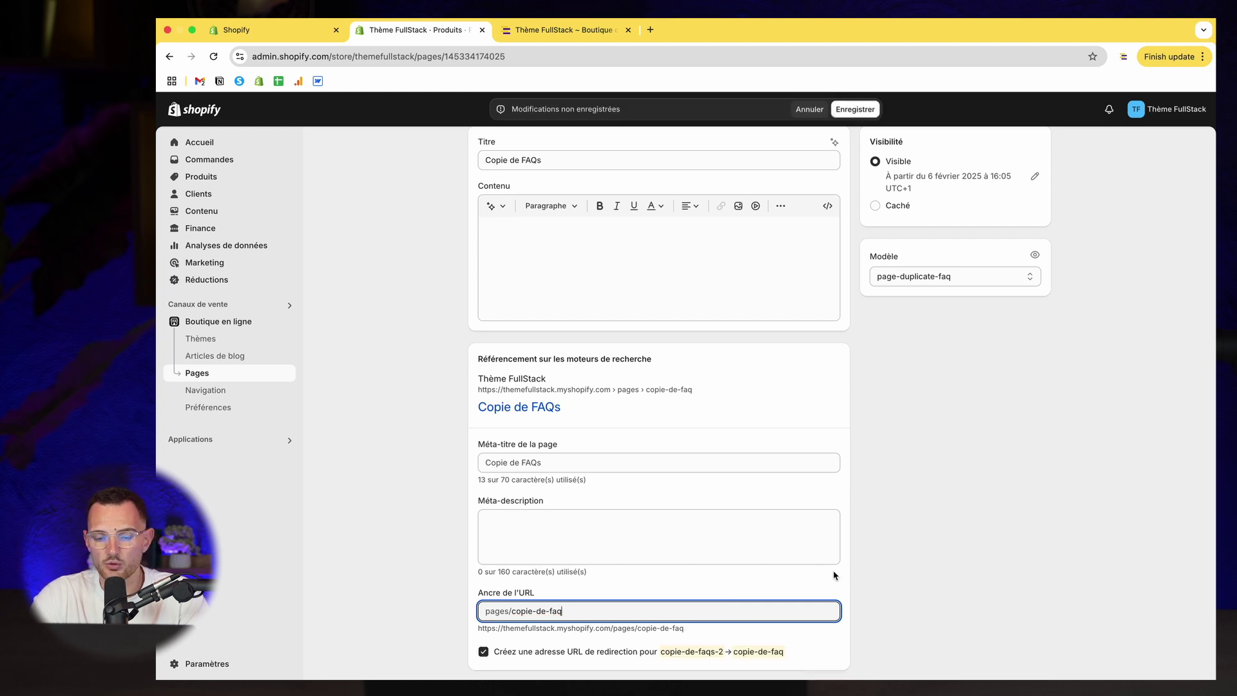
scroll(951, 574, down, 1)
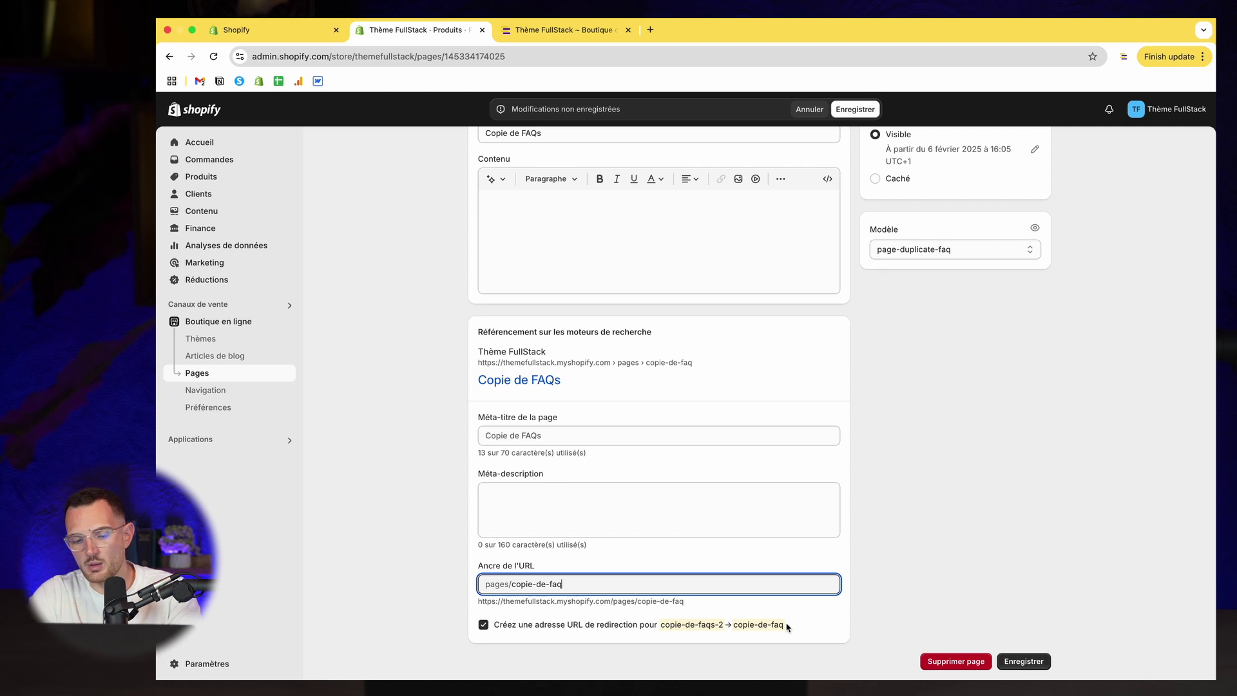
Highlight the redirect from copie-de-faqs-2 to copie-de-faq, keep its creation enabled, and save the page.
drag(724, 632, 666, 632)
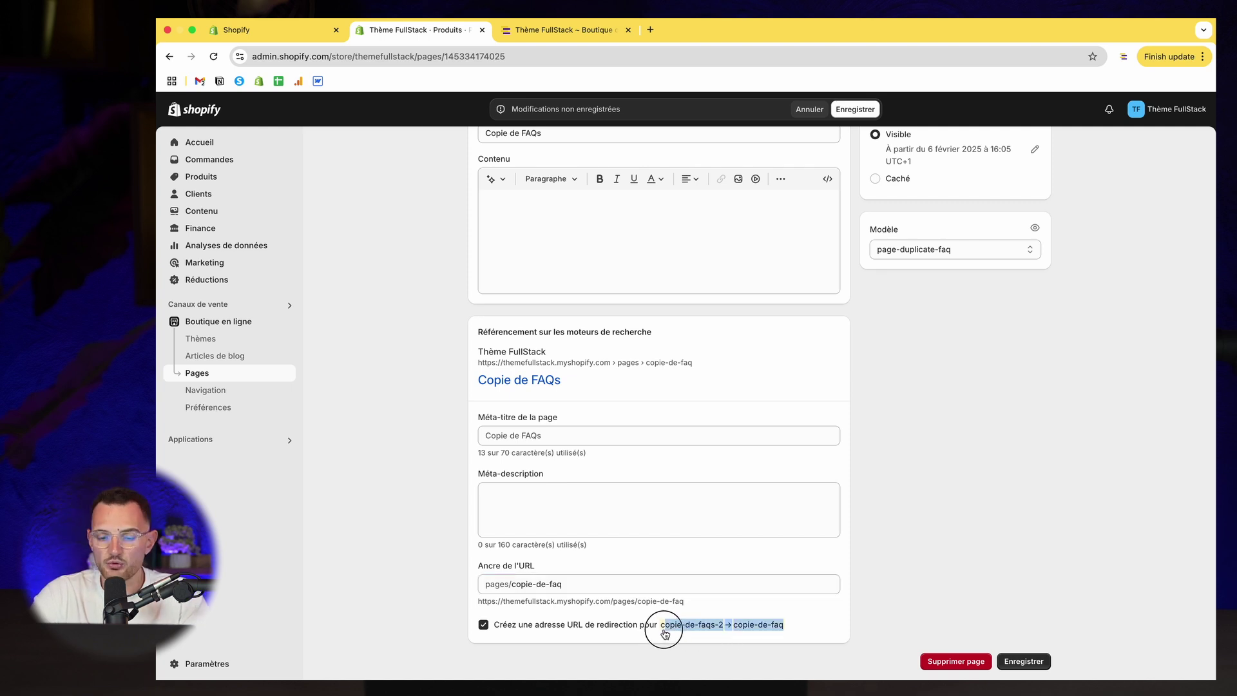
click(668, 649)
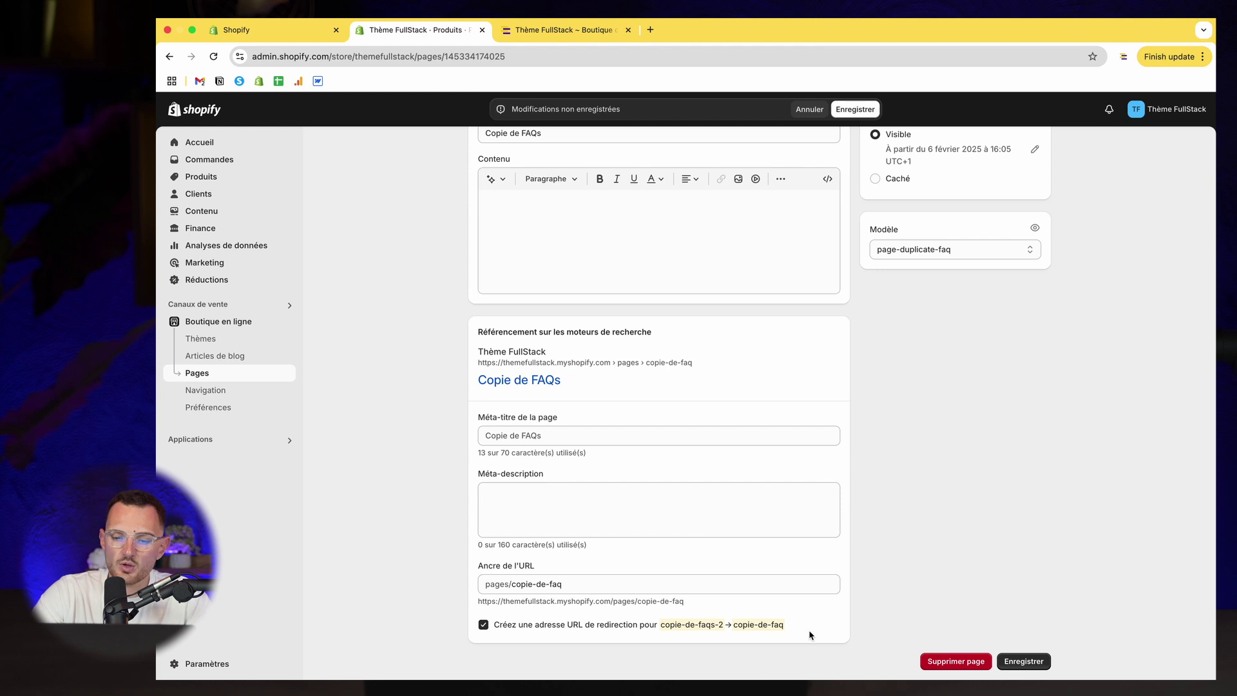
click(735, 636)
click(744, 657)
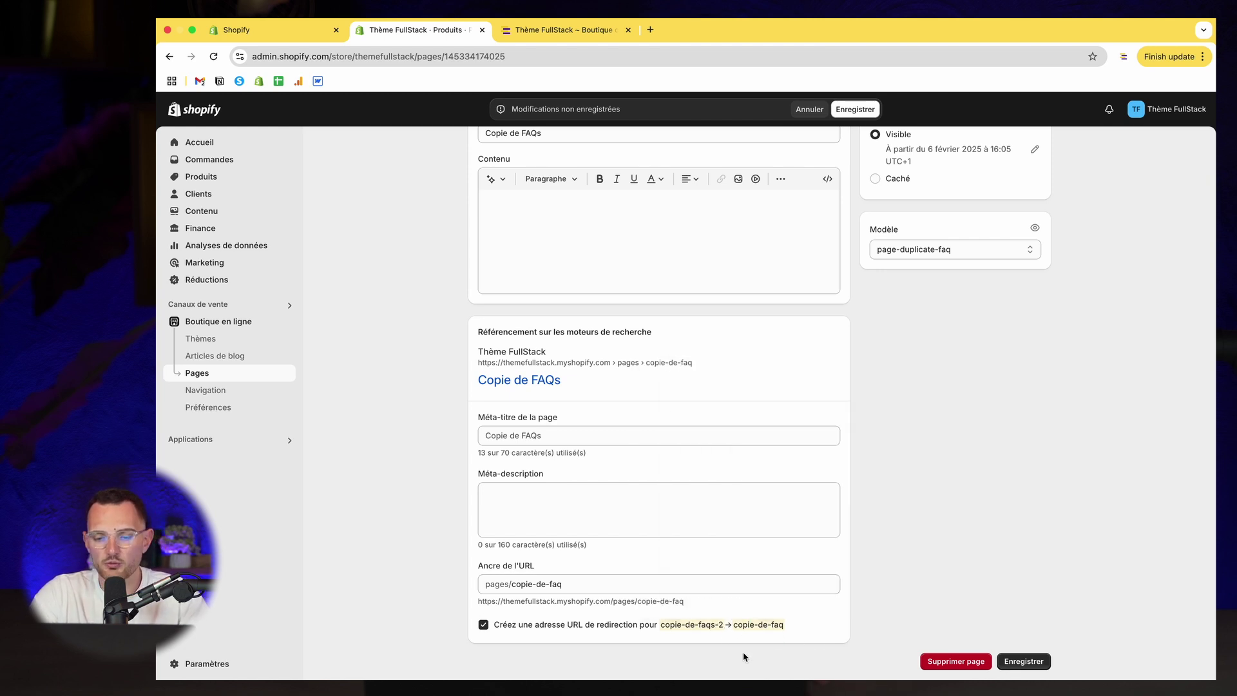
click(1025, 664)
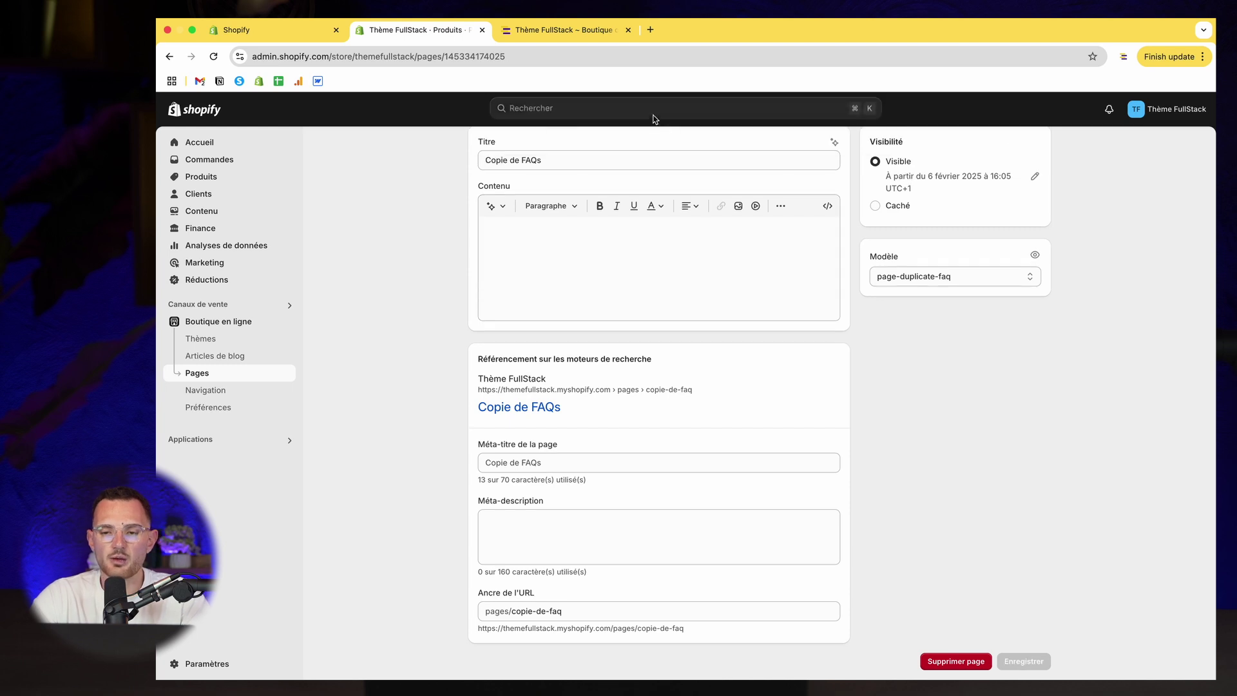
click(634, 107)
text(red)
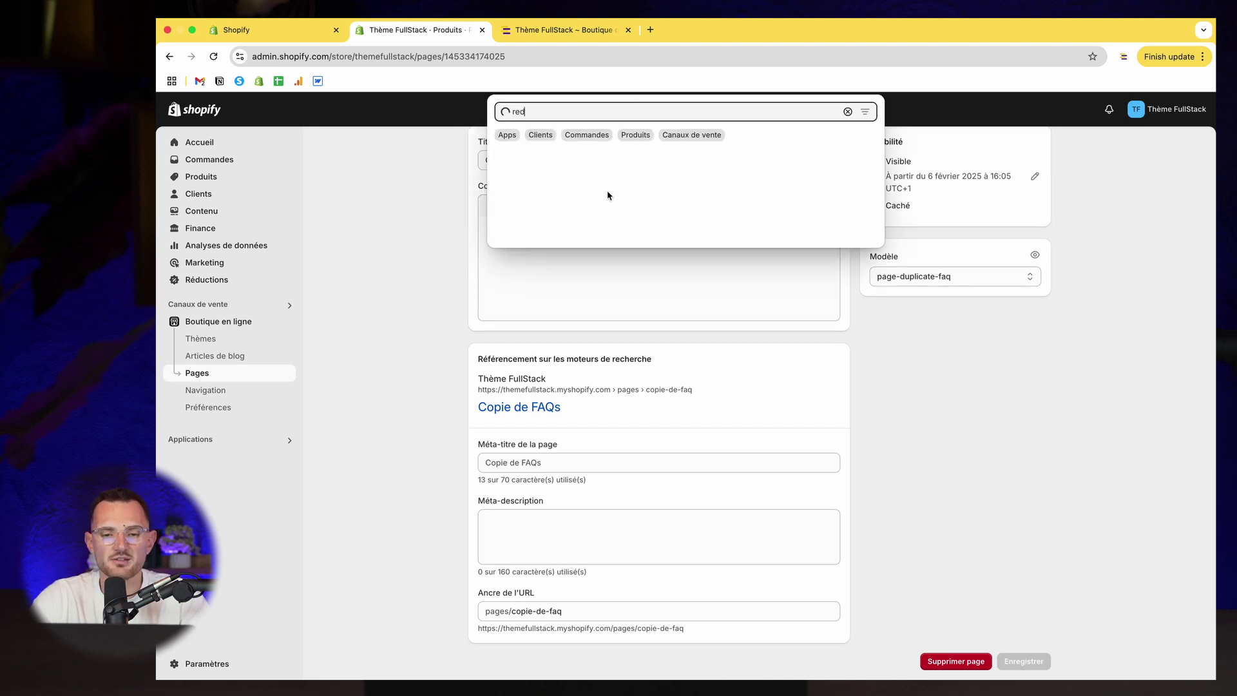
click(561, 162)
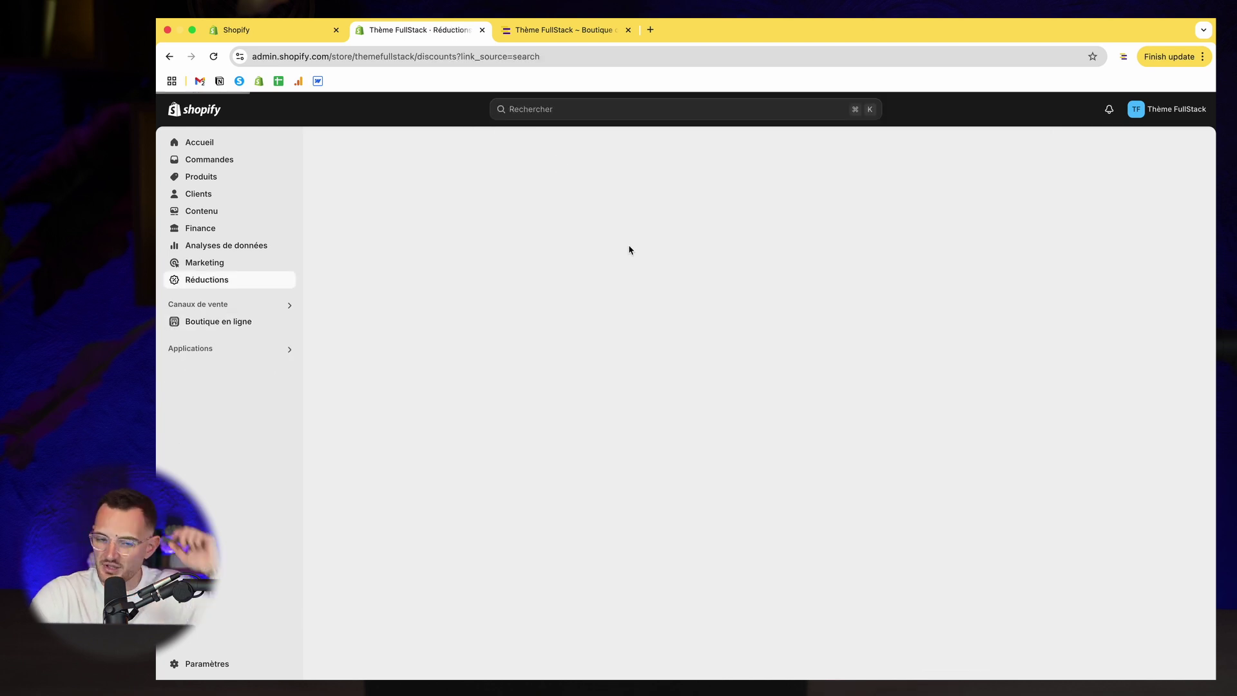
Search the store admin for "redire" and open the list of URL redirects.
click(529, 111)
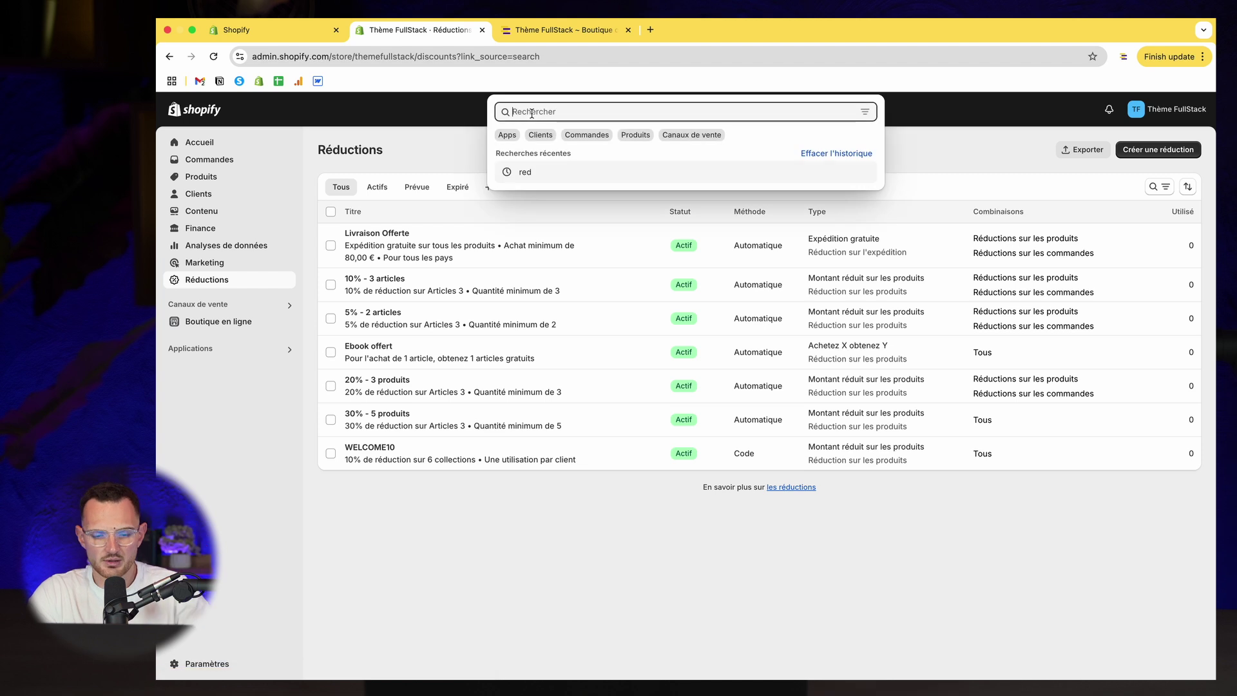
text(redire)
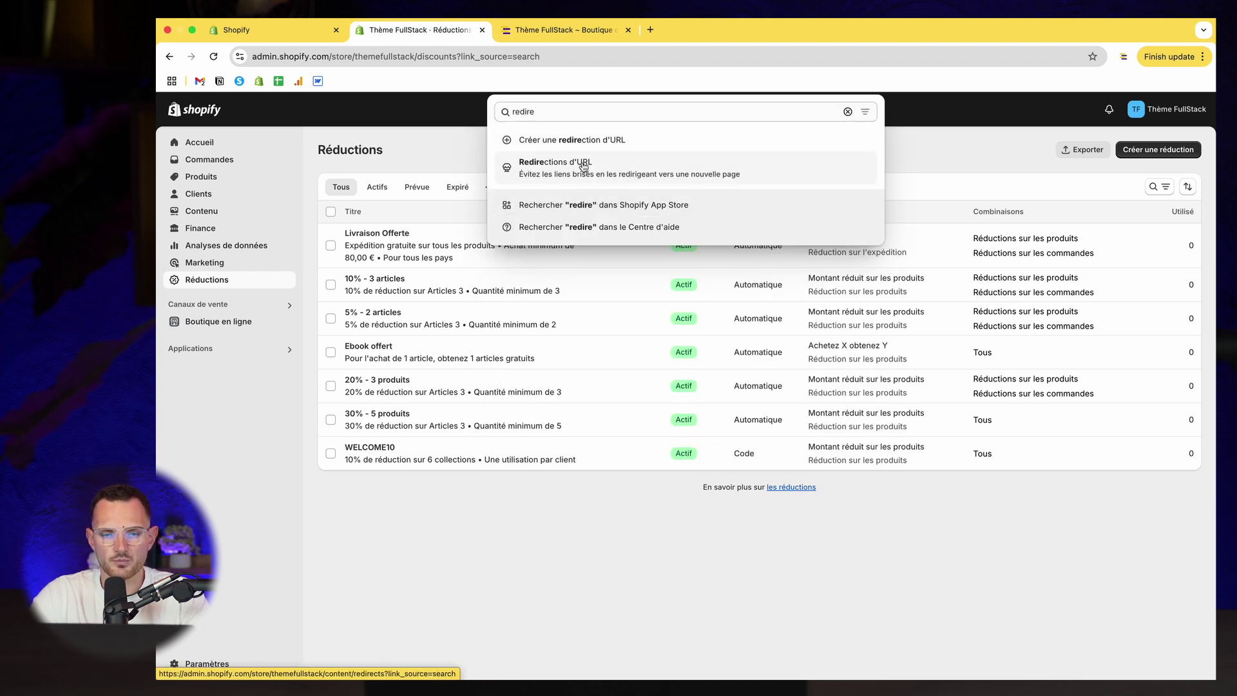
click(580, 166)
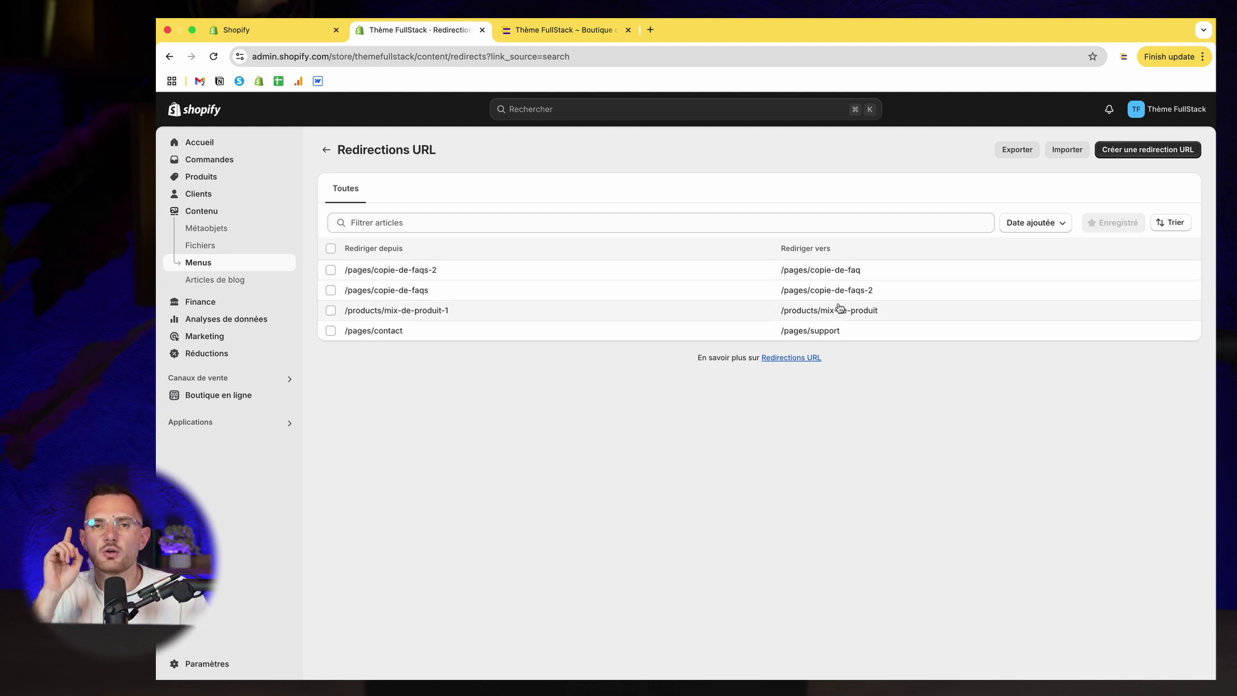
Review the store's domain settings, including the details of themefullstack.myshopify.com, and return to the URL redirects list.
click(176, 669)
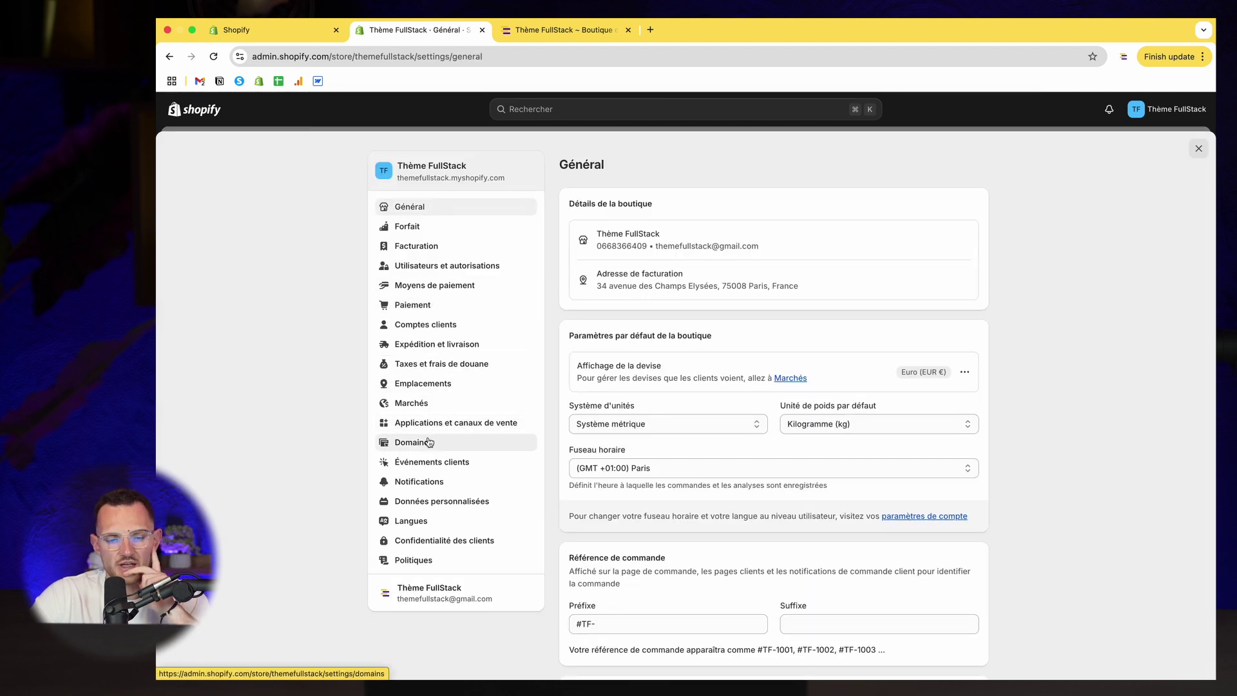
click(427, 442)
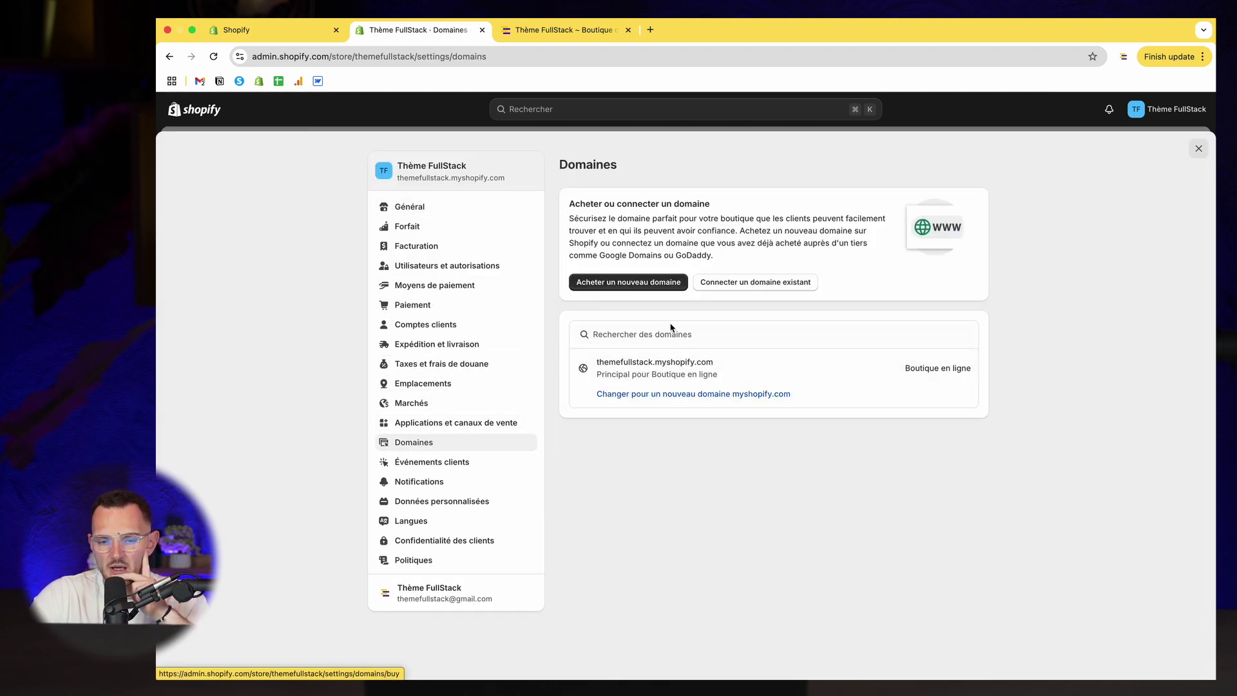
click(685, 377)
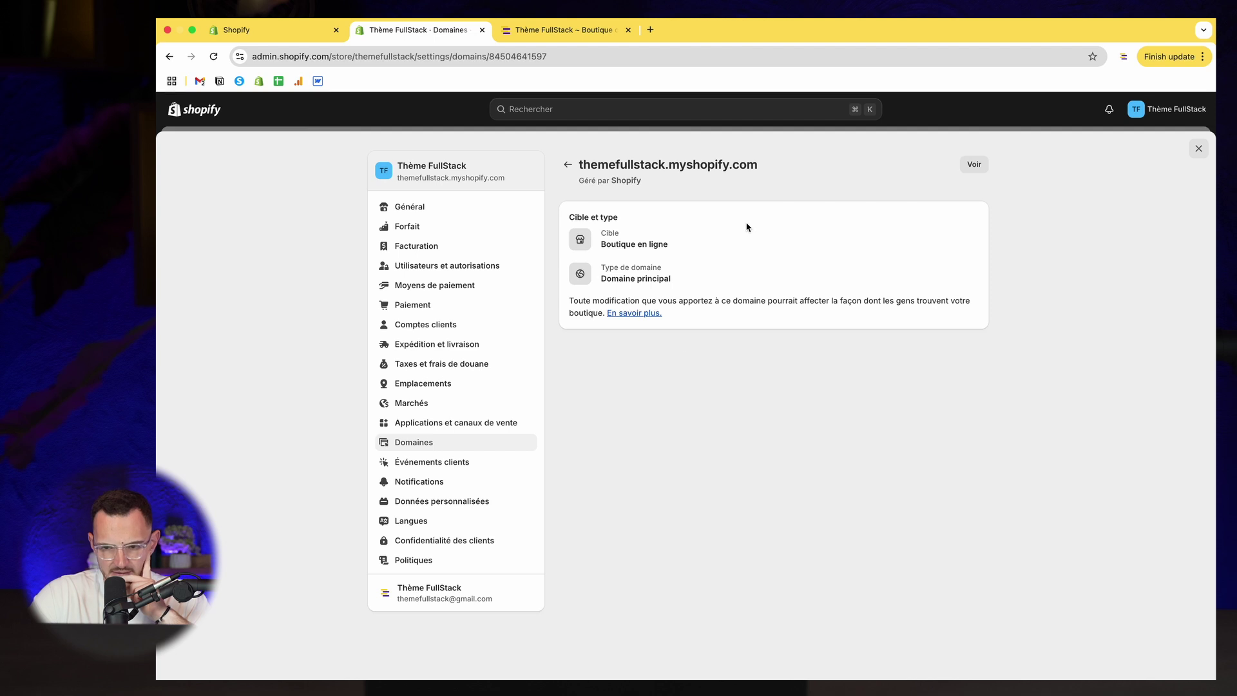
click(568, 164)
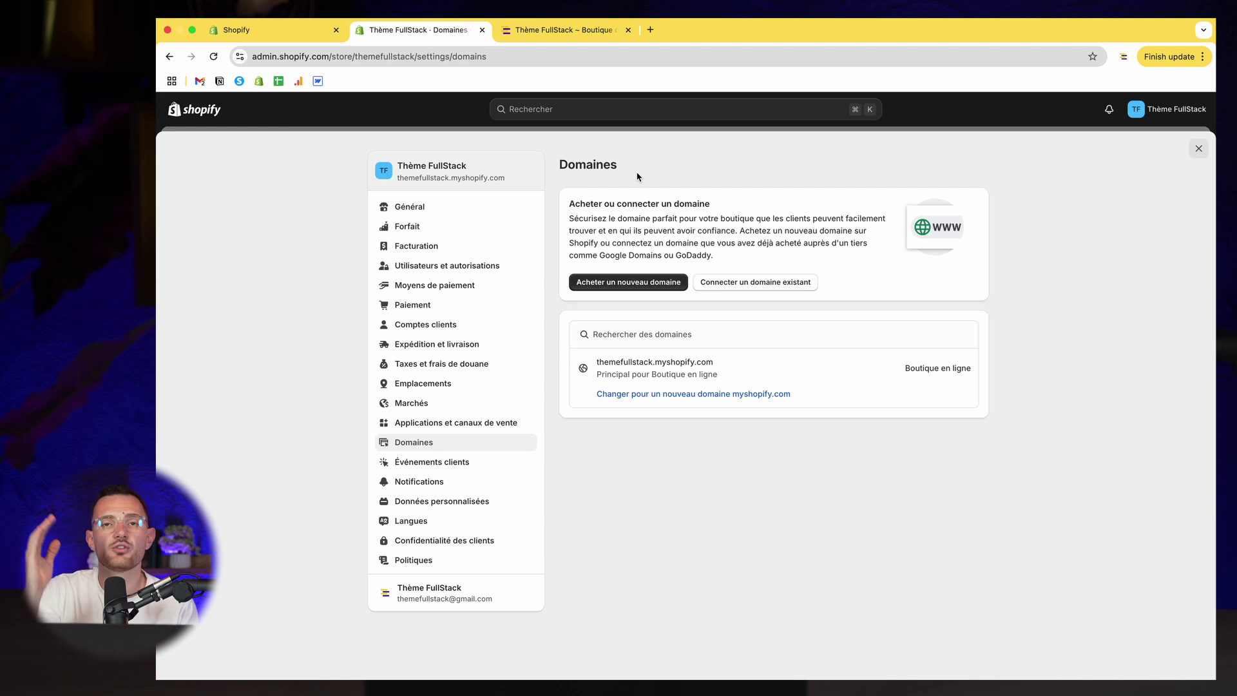
drag(649, 182, 815, 511)
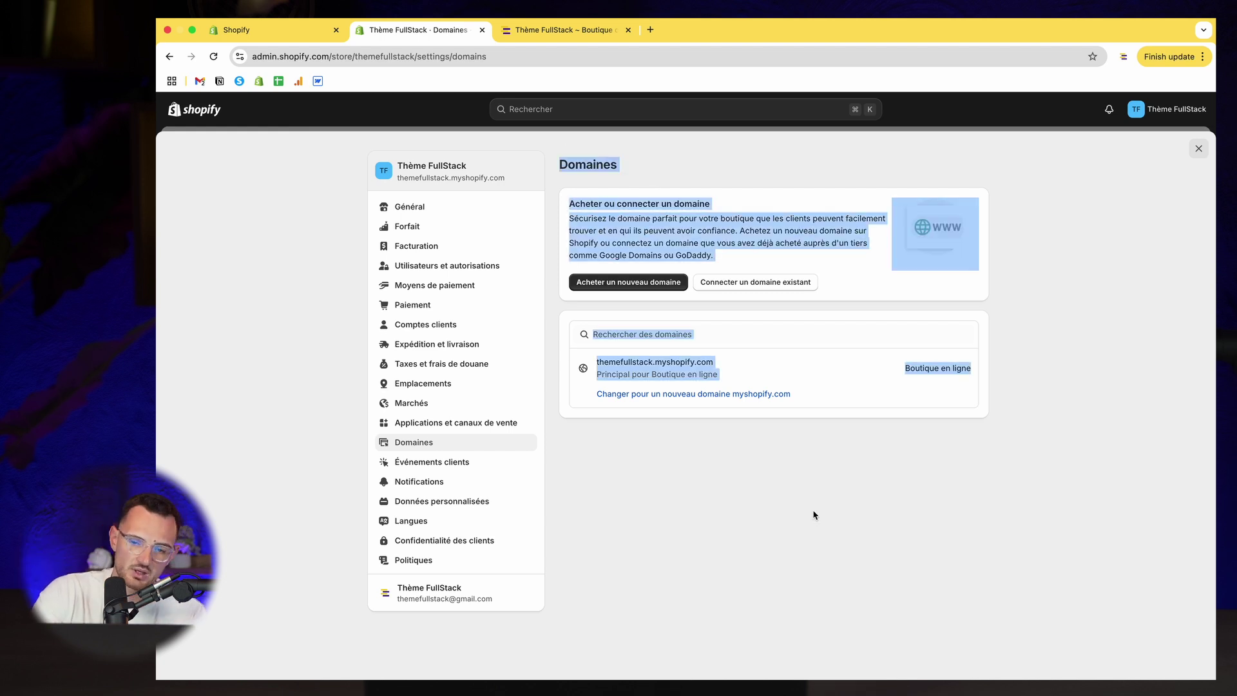
click(814, 515)
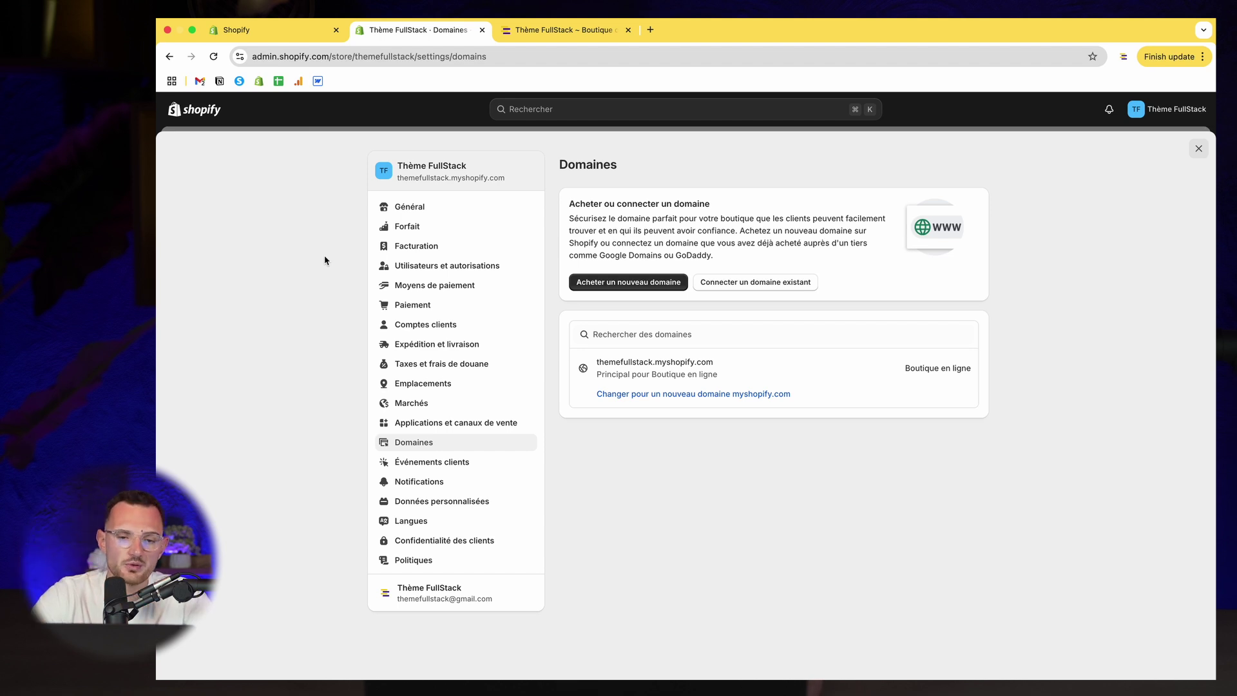
key(Escape)
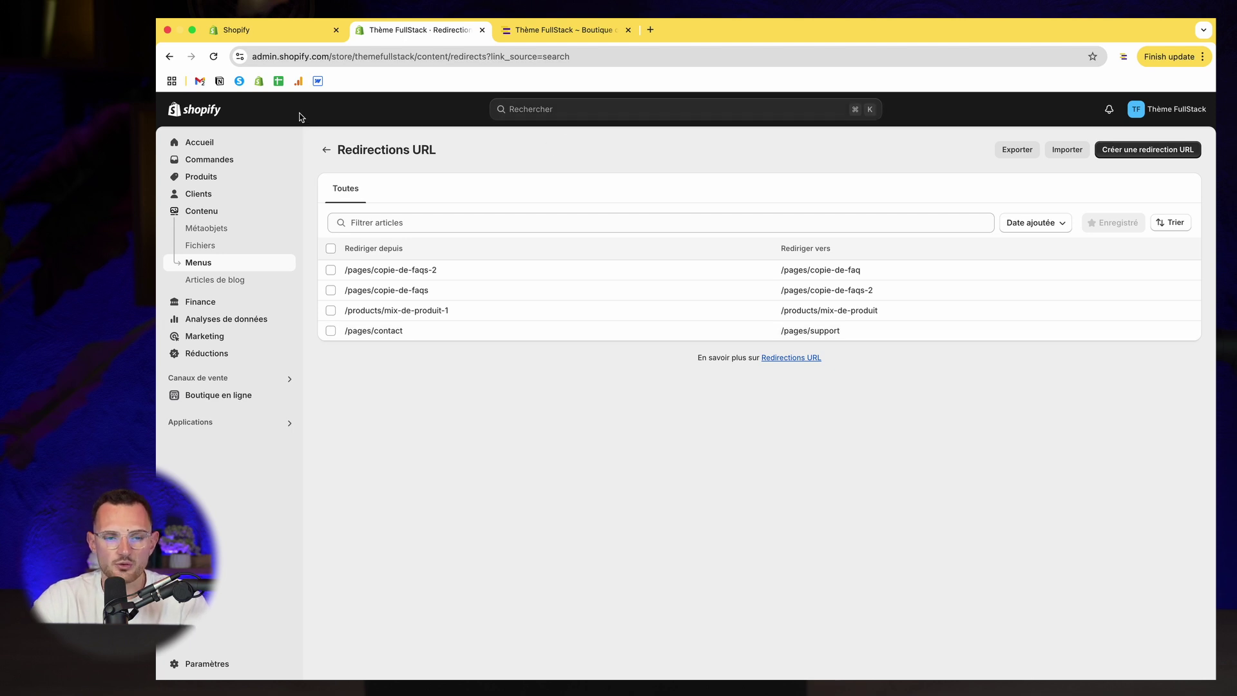
Mark out the URL redirects list, including its heading and redirect creation option, with a screen area selection.
drag(304, 121, 1044, 308)
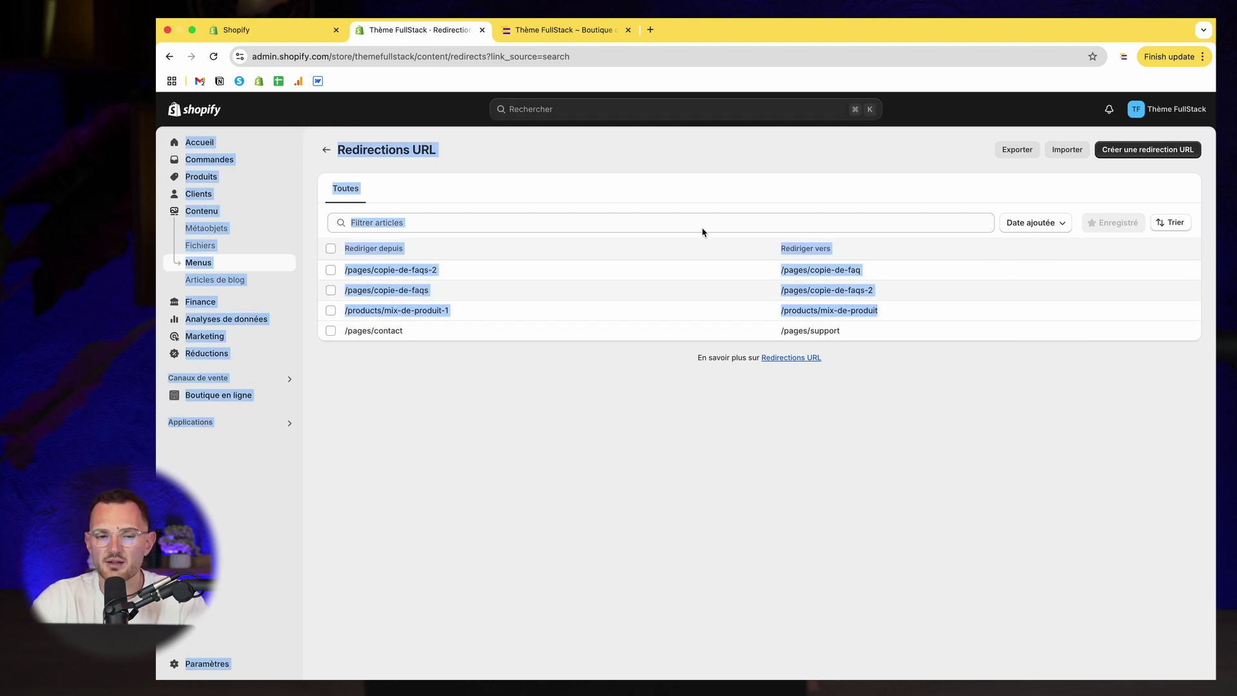
click(400, 164)
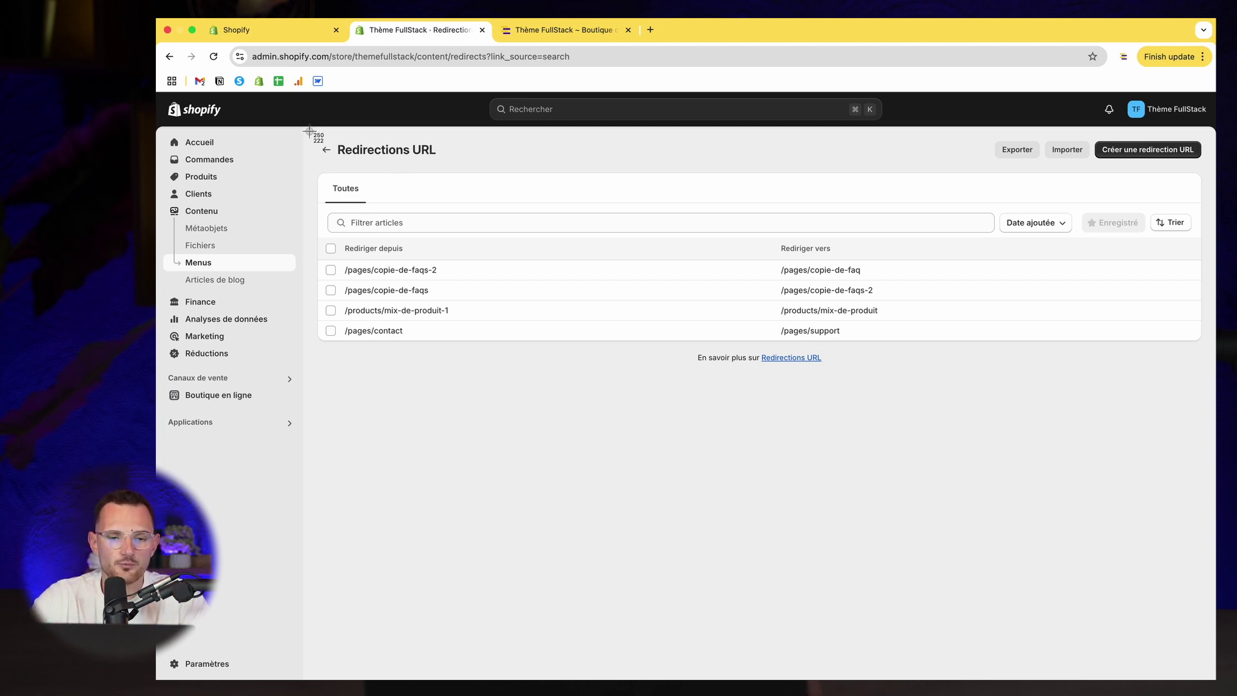
drag(309, 131, 1211, 371)
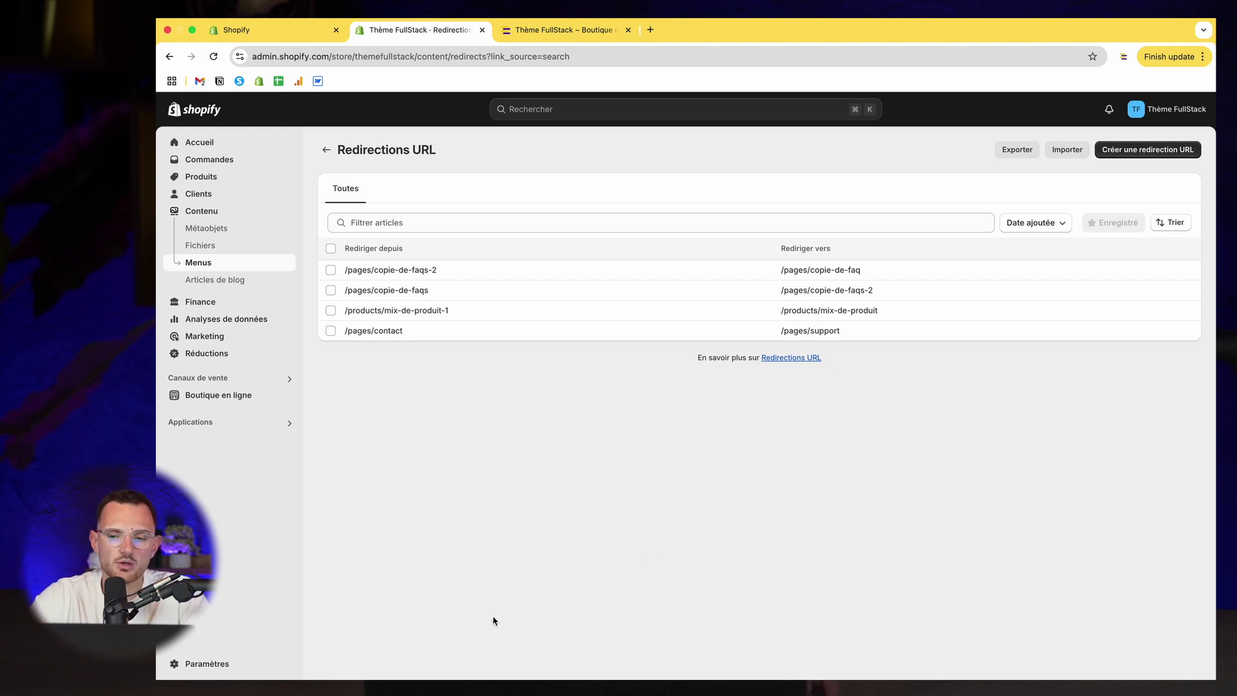
Load themefullstack.myshopify.com/pages/existe-plus in the storefront tab and highlight the content of the error page.
click(528, 33)
click(438, 53)
click(468, 55)
text(//themefullstack.myshopify.com/)
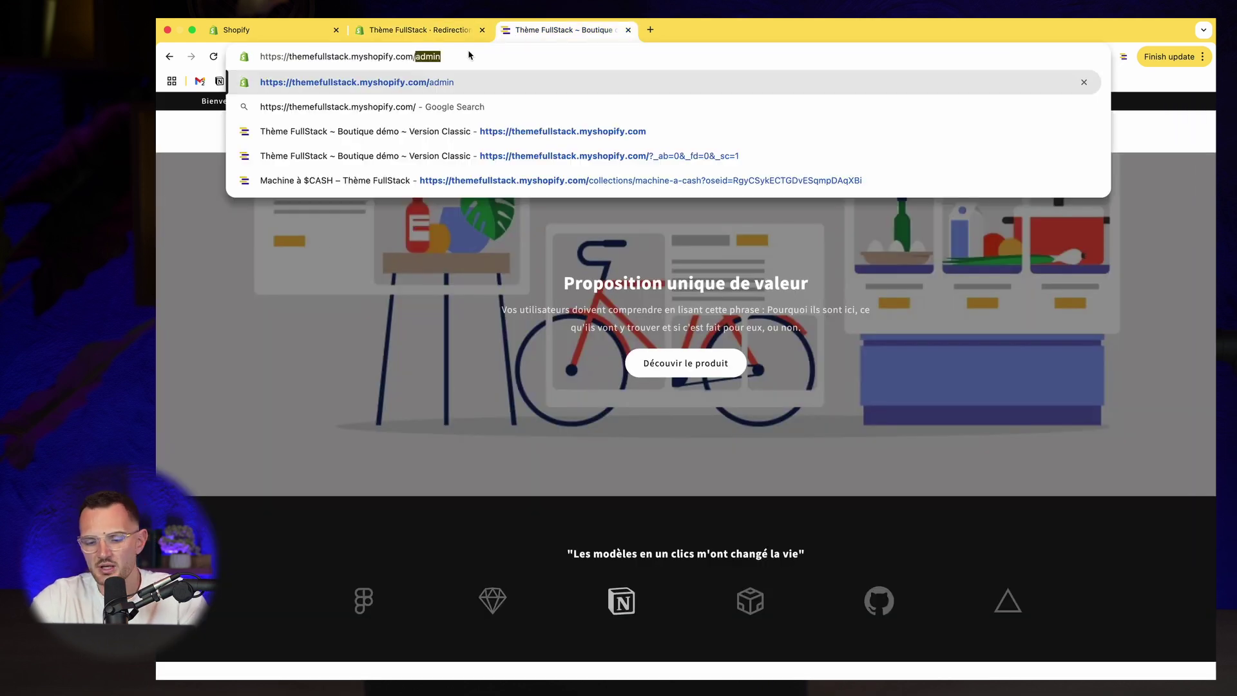
text(pg)
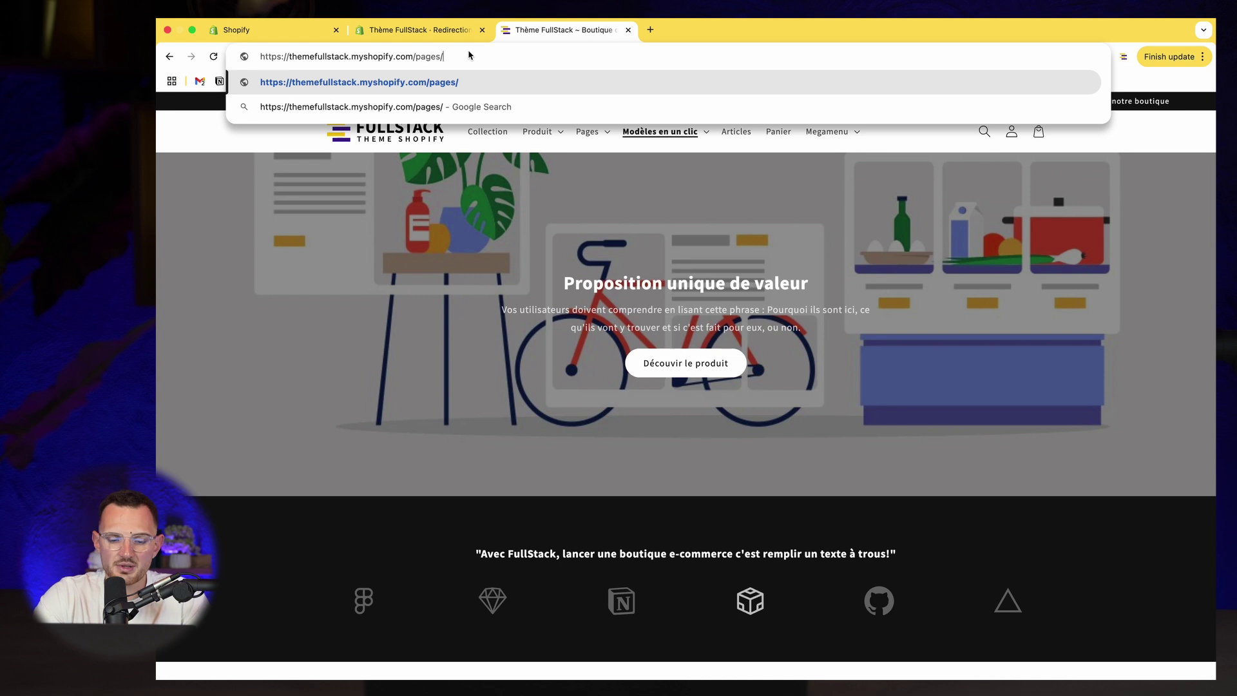
text(plus)
key(Return)
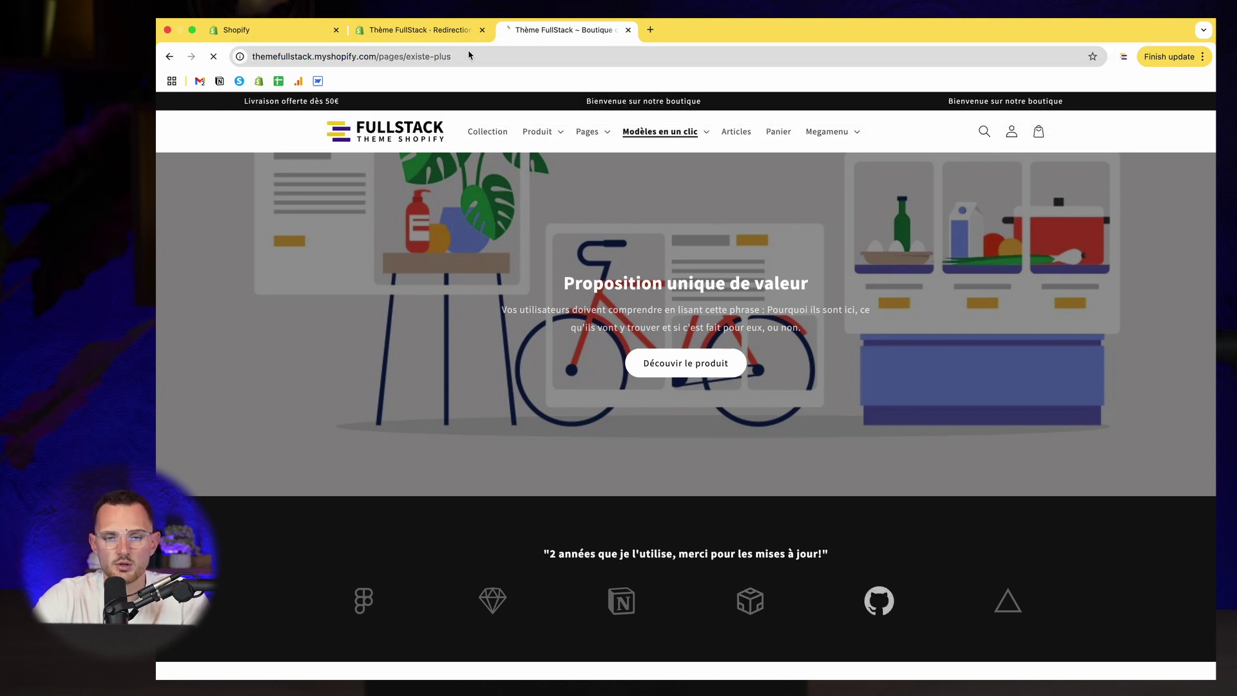
drag(646, 185, 848, 365)
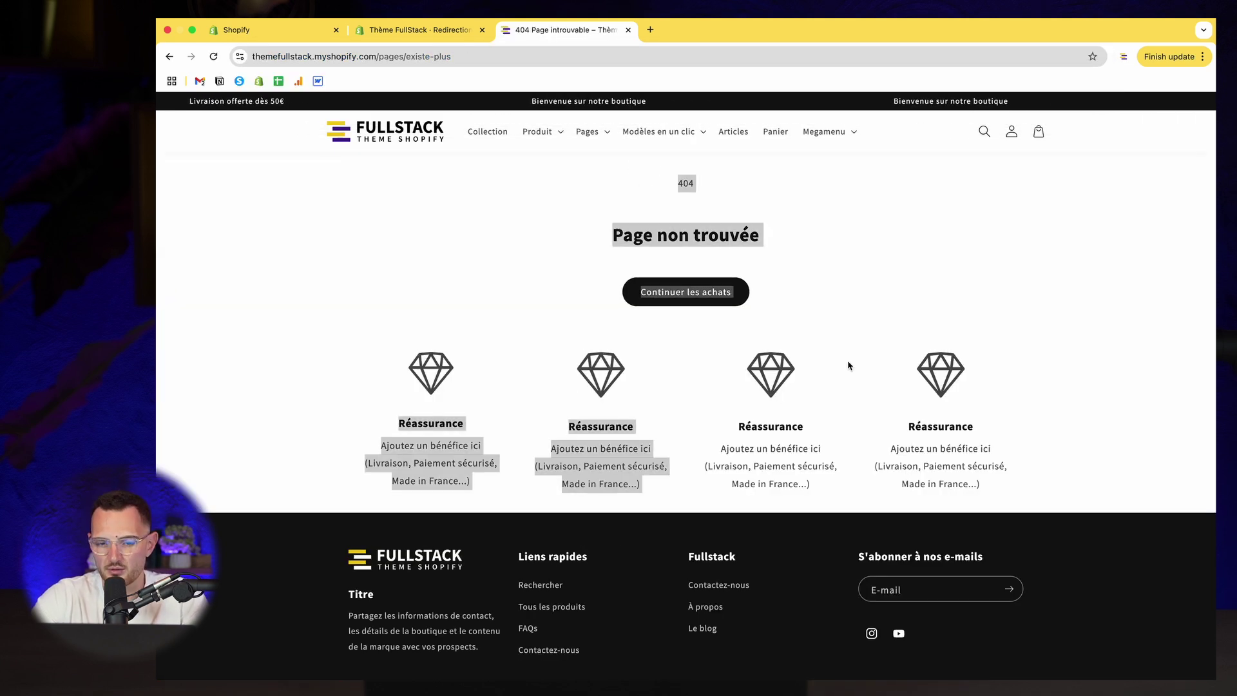
click(848, 365)
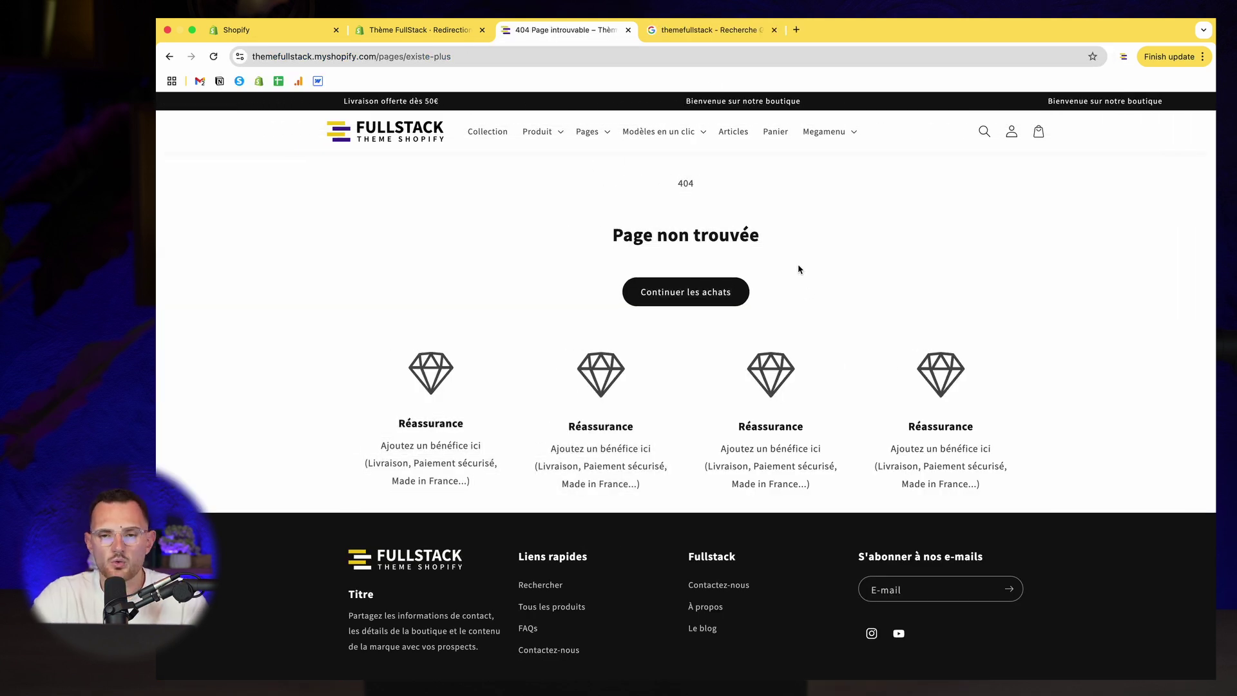
Look at the Google results for themefullstack and the storefront error page, and return to the URL redirects list.
click(697, 37)
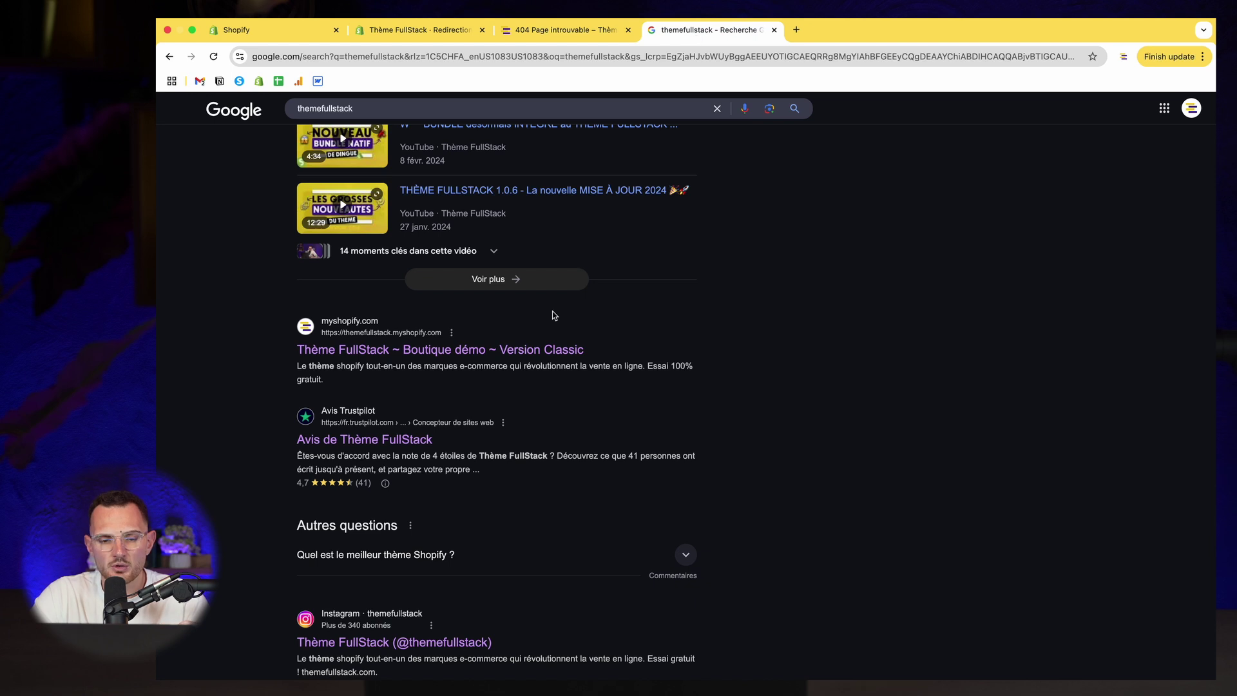
click(588, 26)
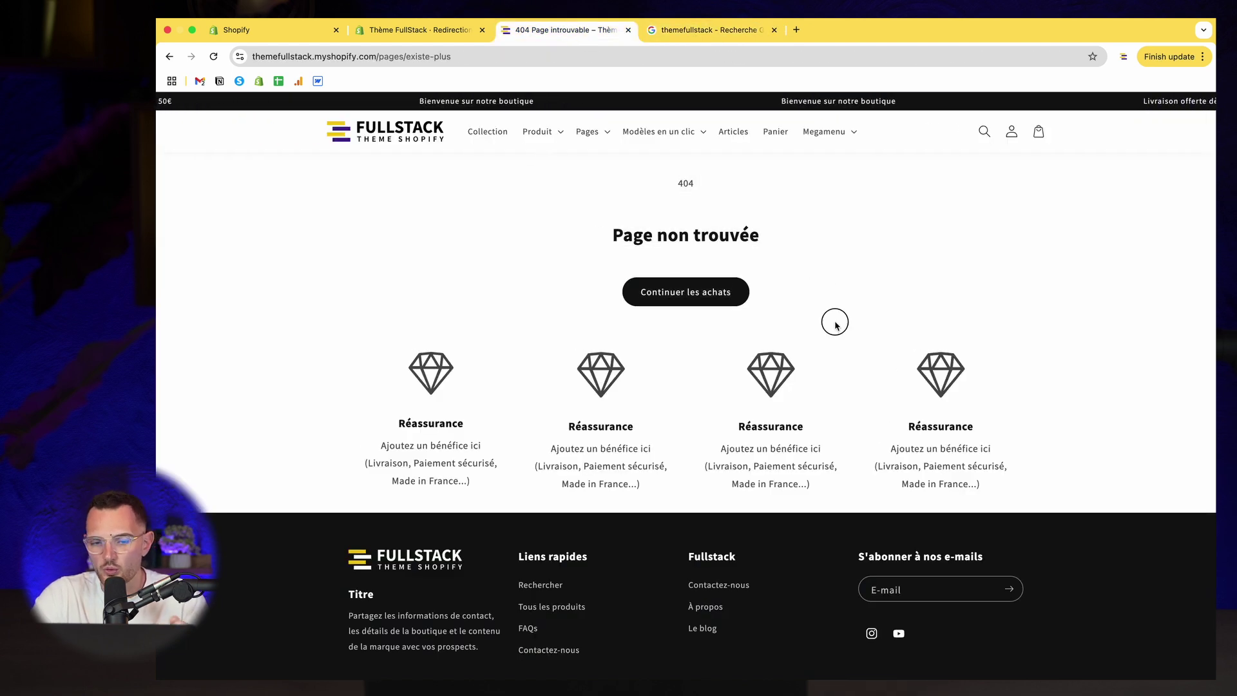
click(461, 40)
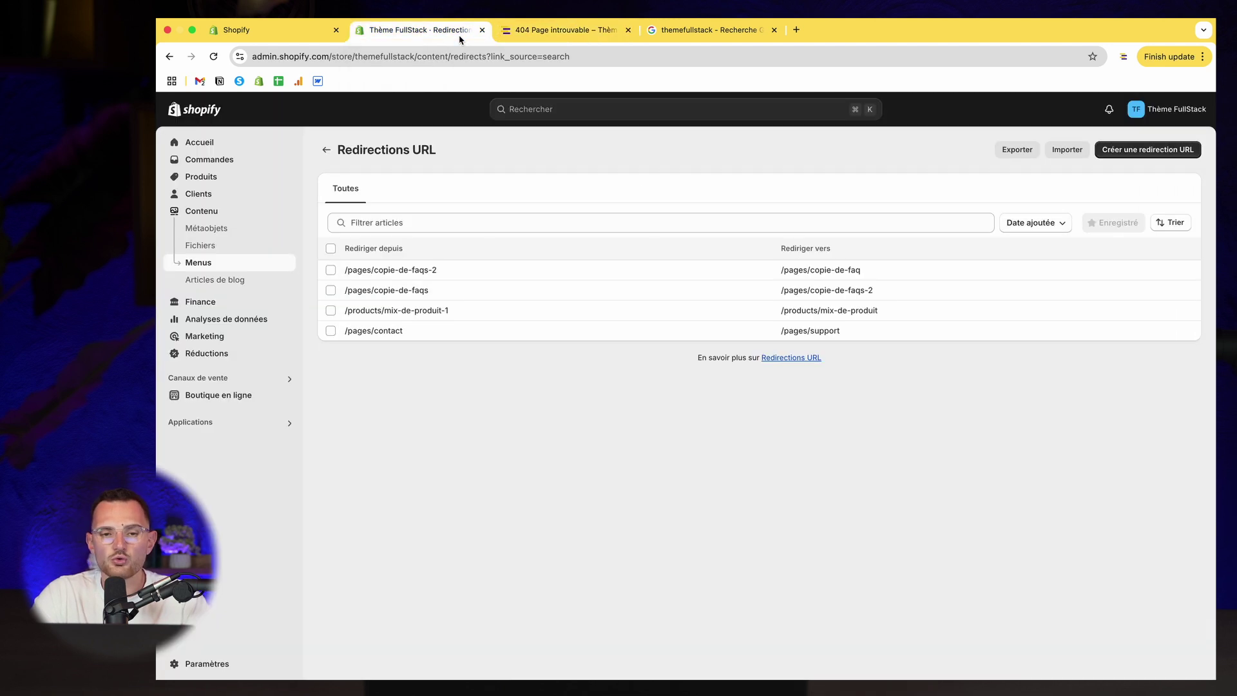
Open the FullStack Premium (1.0.9) theme for customization and bring up the block choices for its "SEO Personnalisé" section.
click(245, 395)
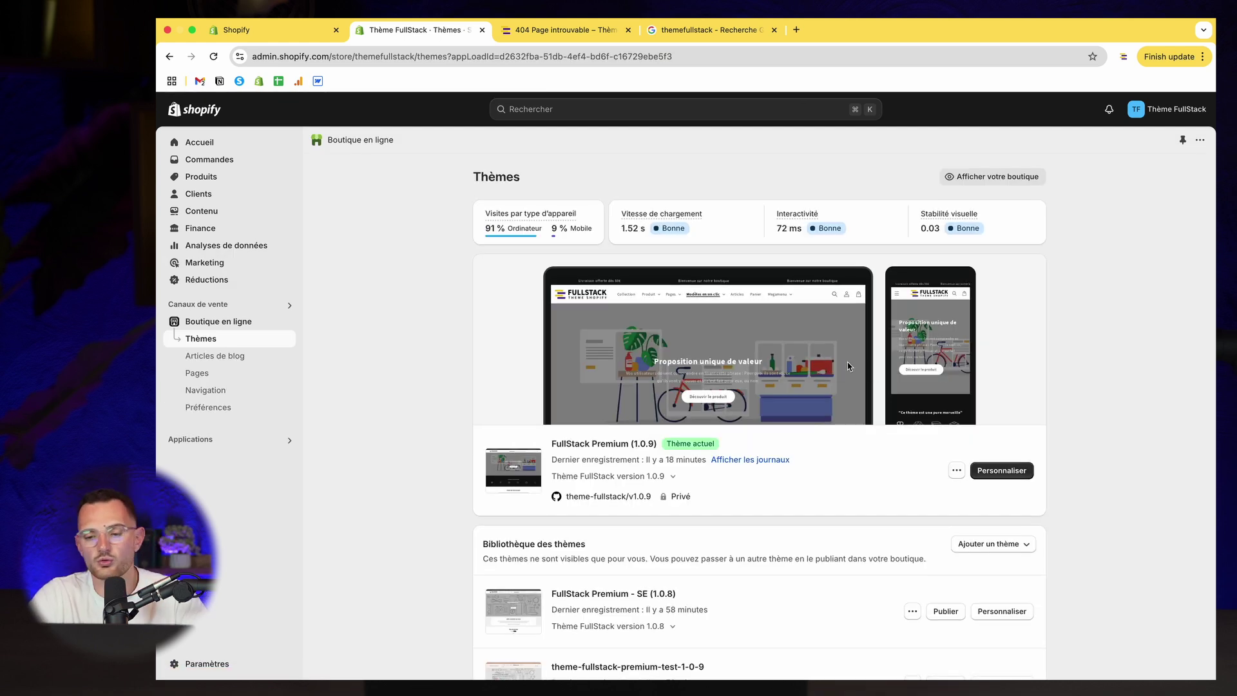
click(1006, 467)
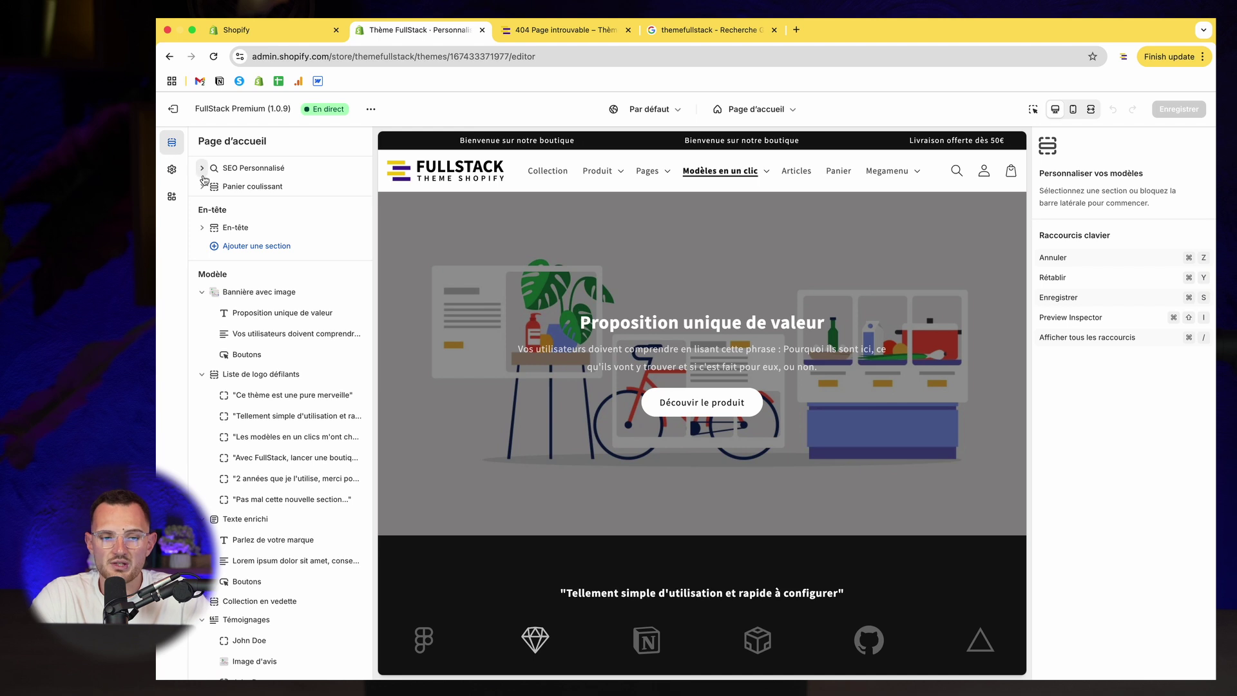
click(202, 168)
click(258, 189)
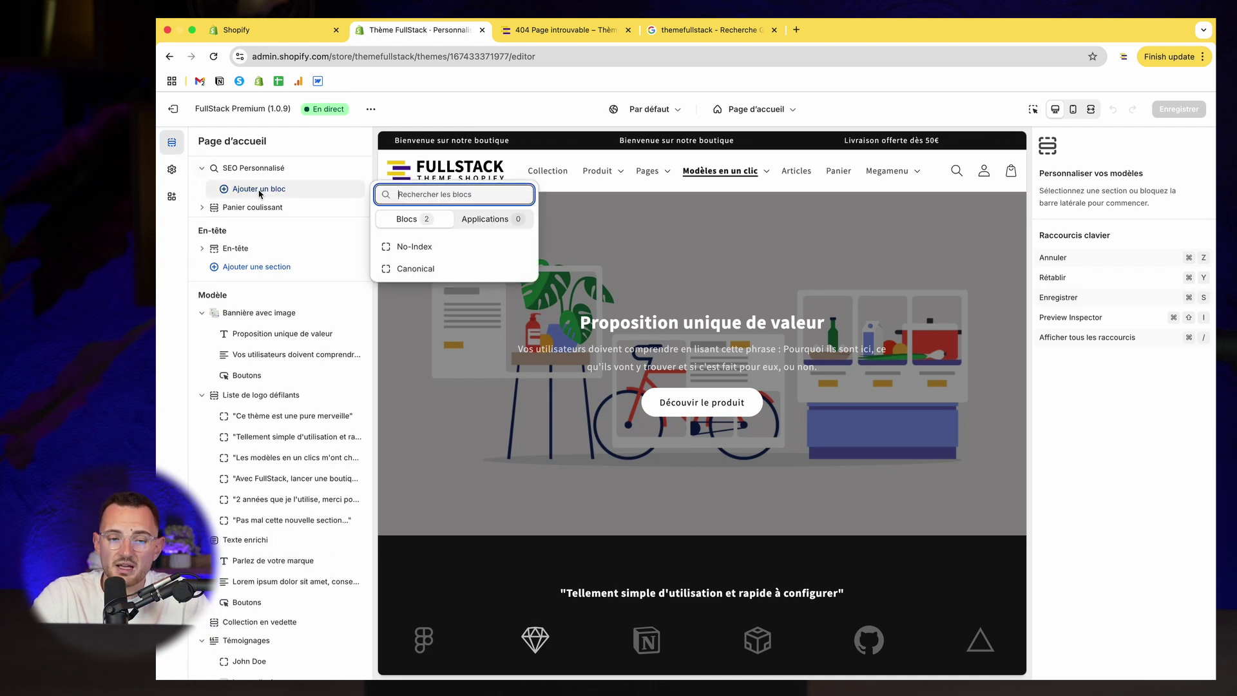